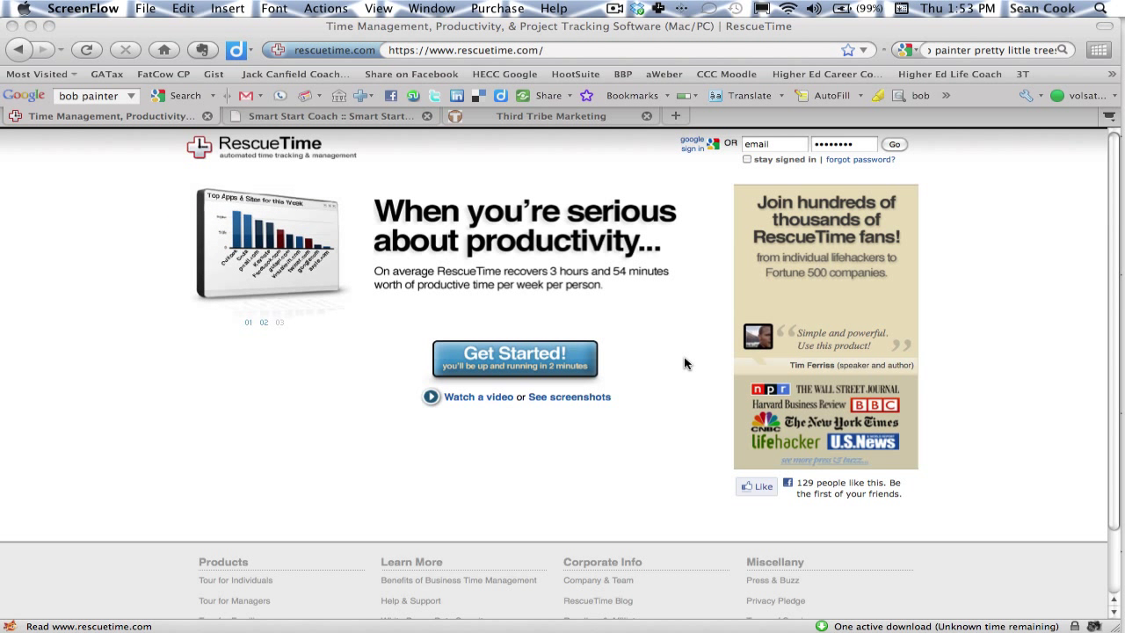
Step: Look over the open Smart Start Coach and Third Tribe Marketing websites
{"action": "left_click", "coordinate": [379, 115]}
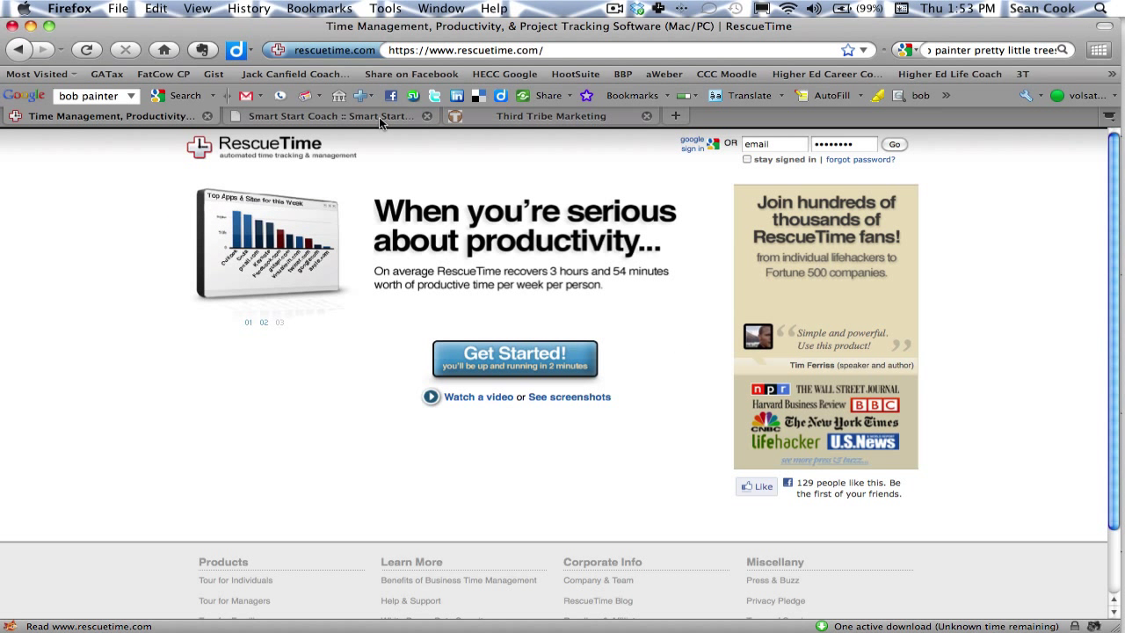
{"action": "left_click", "coordinate": [378, 117]}
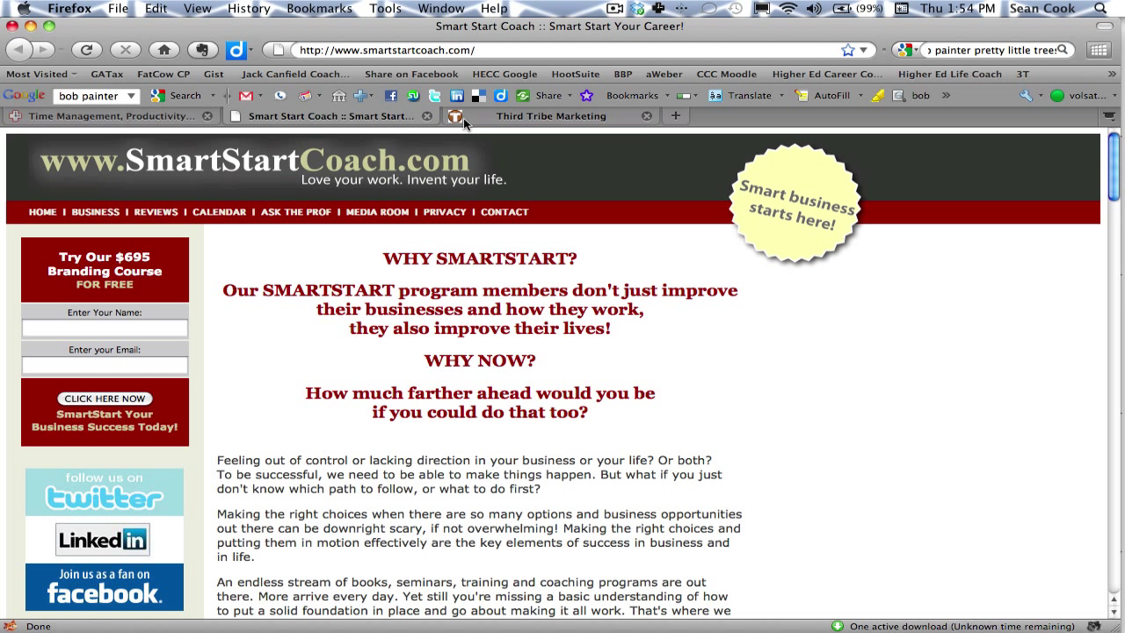
{"action": "left_click", "coordinate": [518, 121]}
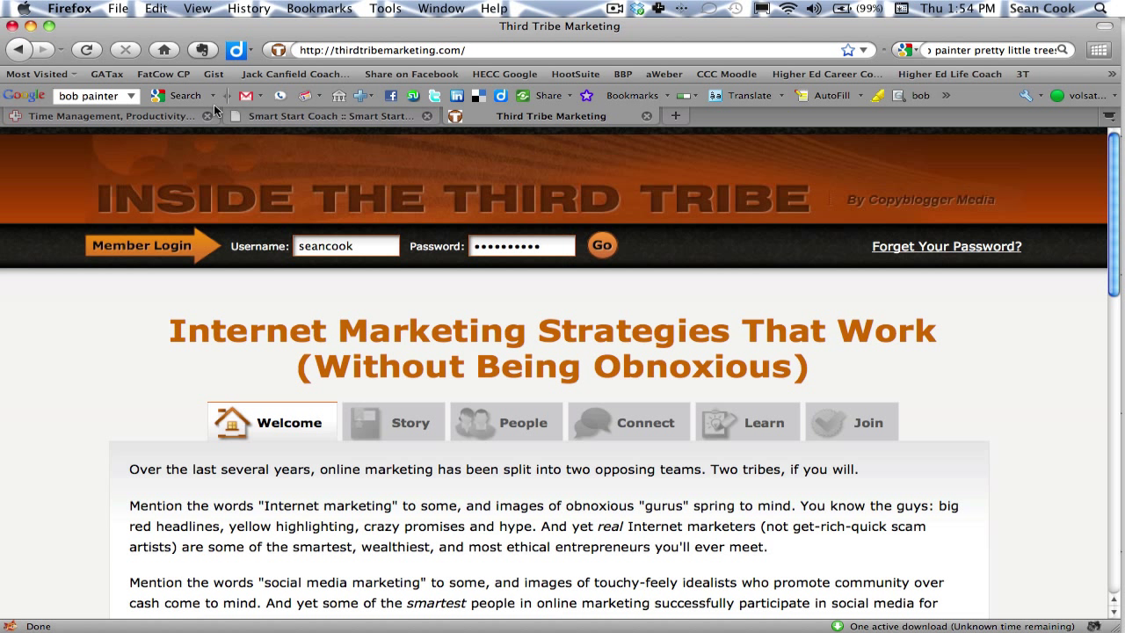
Step: Return to the RescueTime home page and sign in with the Google Apps account
{"action": "left_click", "coordinate": [177, 118]}
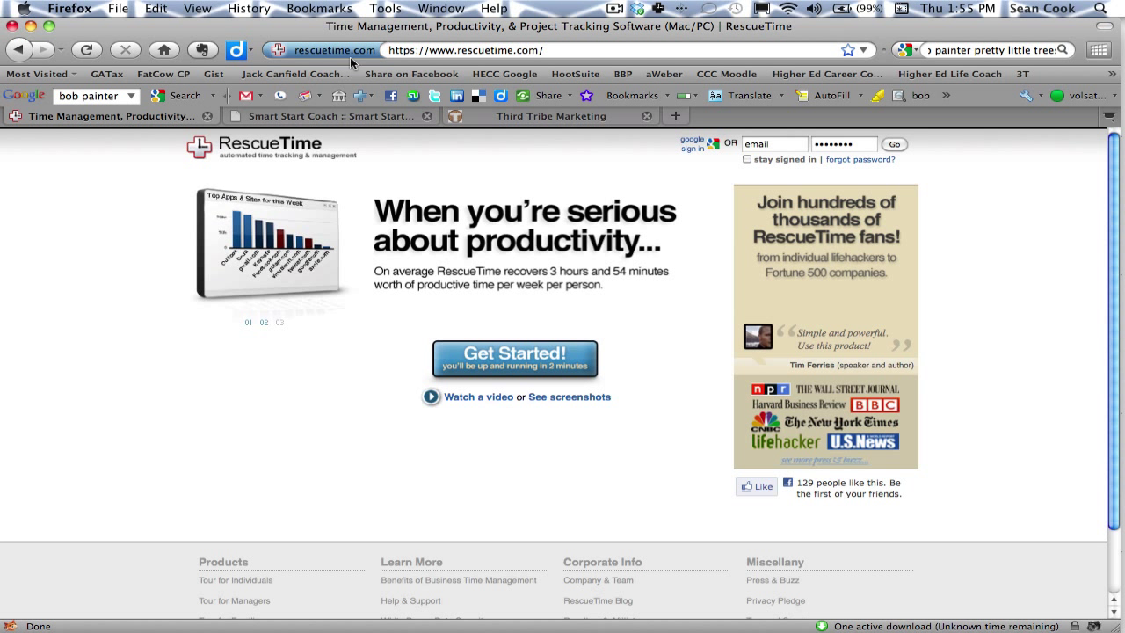
{"action": "left_click", "coordinate": [696, 149]}
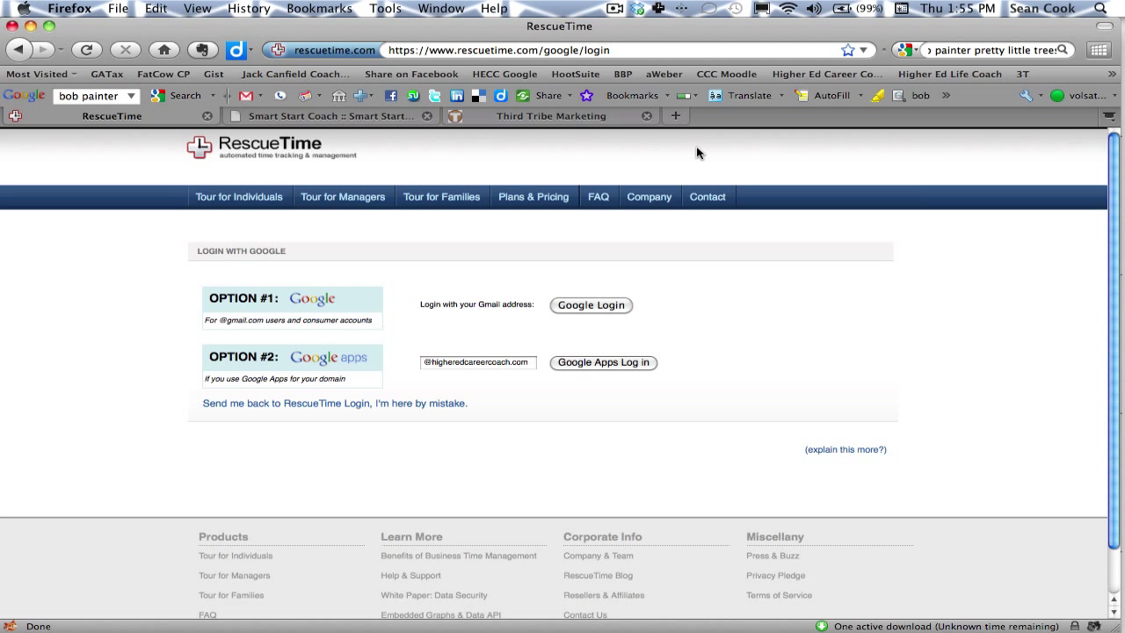
{"action": "left_click", "coordinate": [634, 363]}
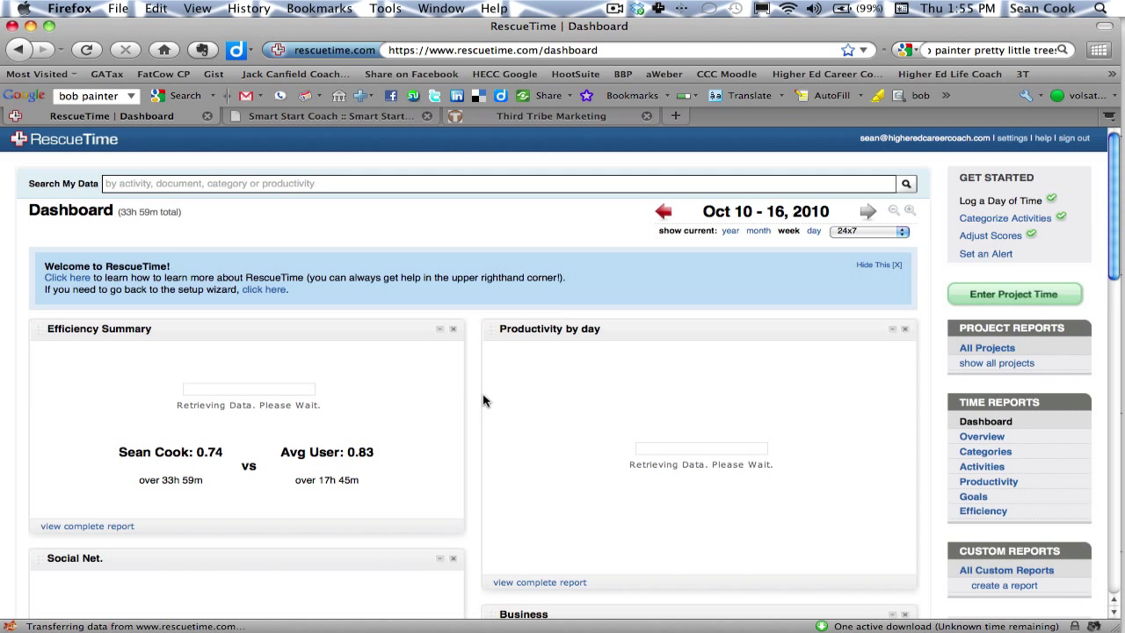
Step: Filter the dashboard to Mon-Fri 9am-5pm and view it for the current day, month and year
{"action": "left_click", "coordinate": [868, 231]}
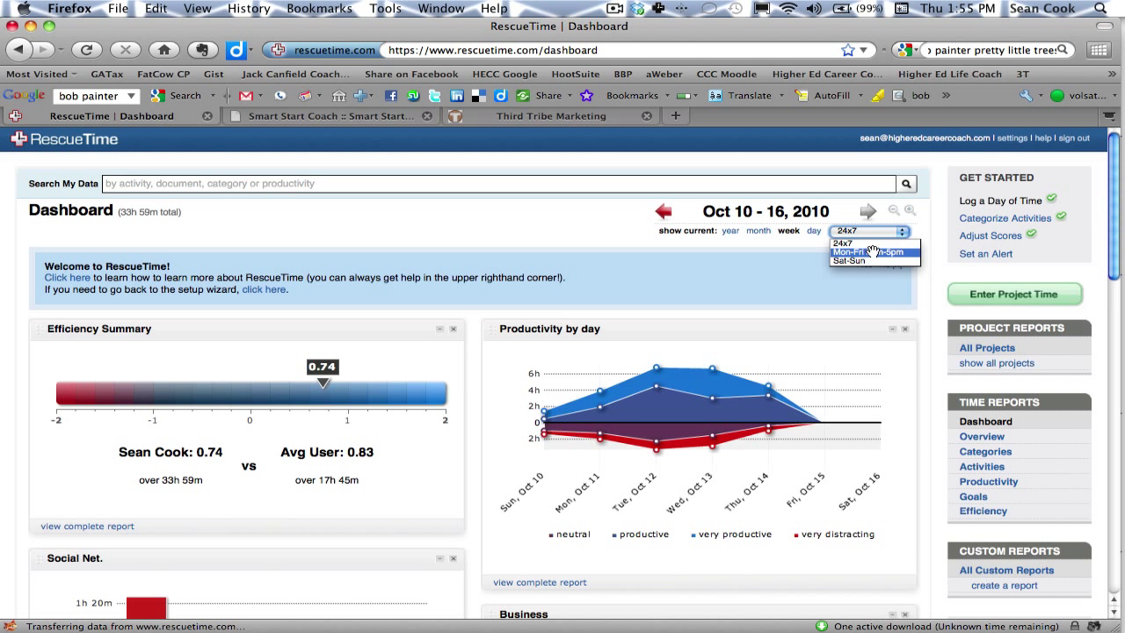
{"action": "left_click", "coordinate": [872, 252]}
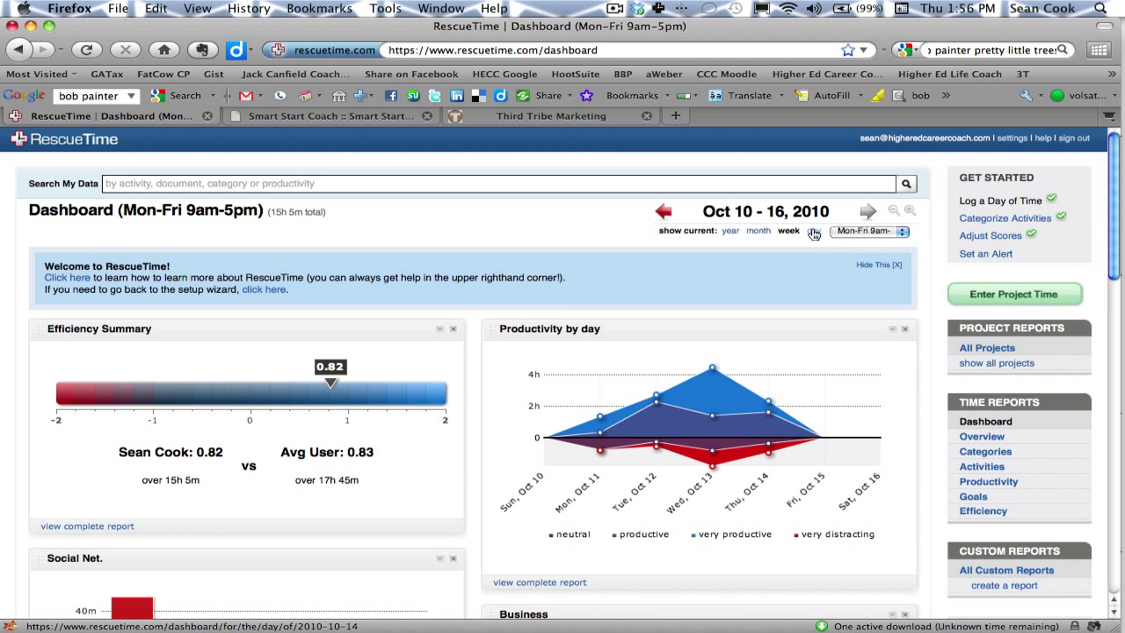
{"action": "left_click", "coordinate": [814, 233]}
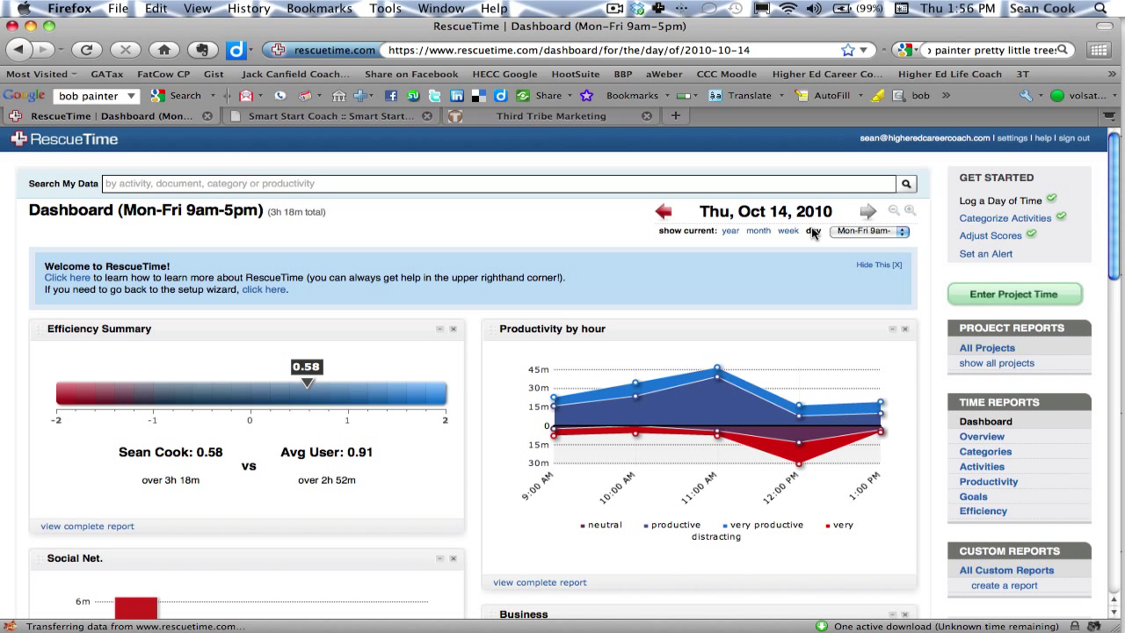
{"action": "left_click", "coordinate": [758, 232]}
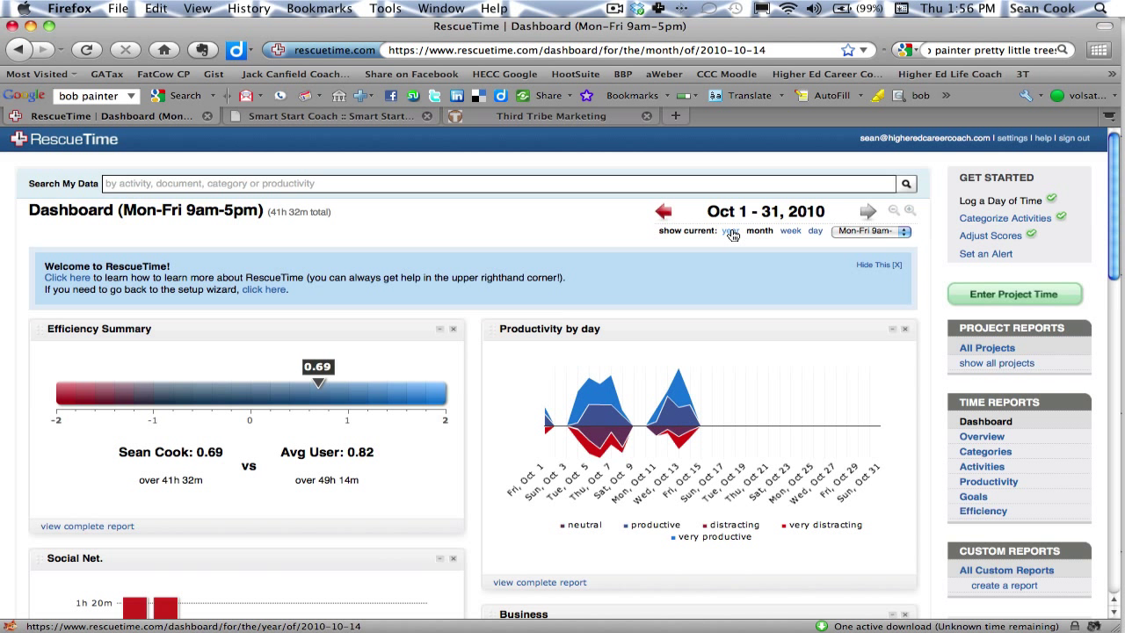
{"action": "left_click", "coordinate": [731, 231]}
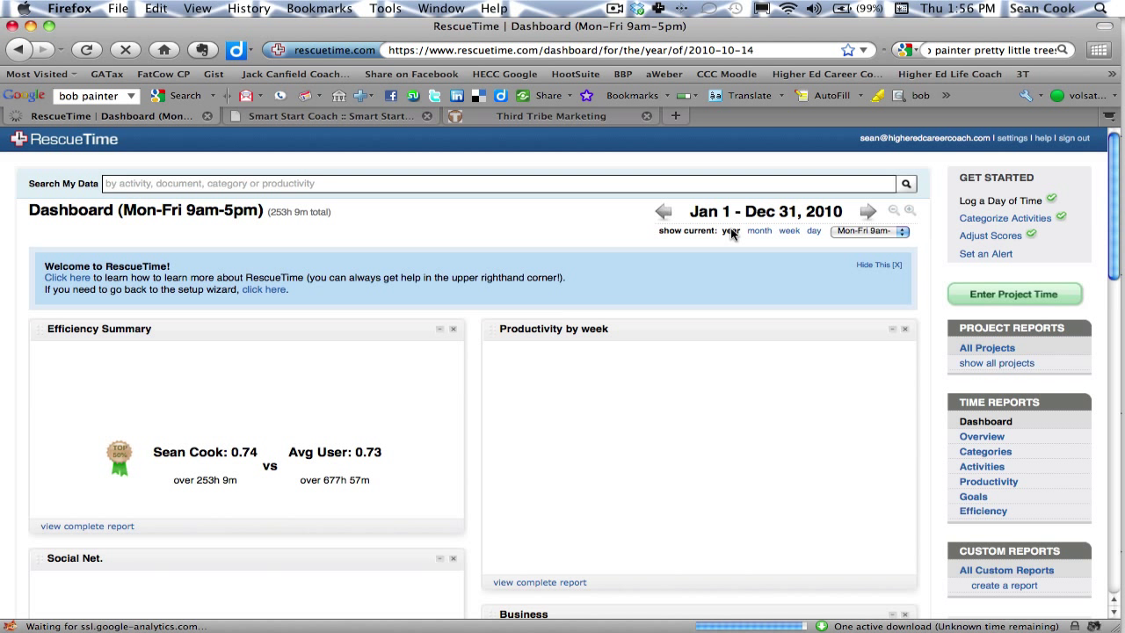
Step: Compare the year's dashboard by switching the time filter to 24x7 and back to Mon-Fri 9am-5pm
{"action": "left_click", "coordinate": [883, 230]}
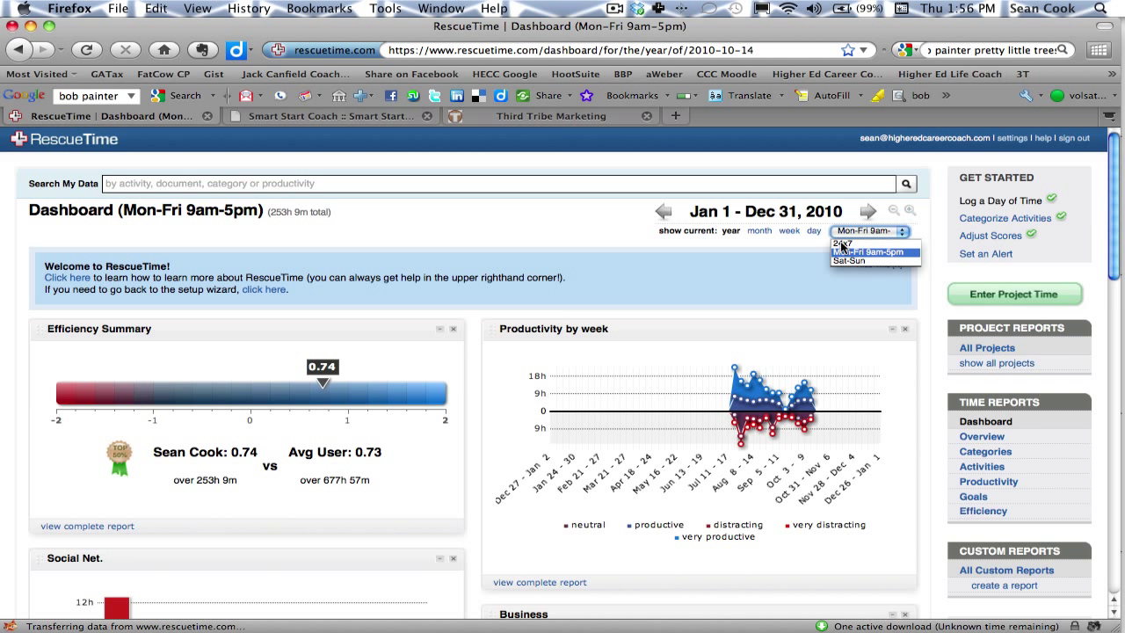
{"action": "left_click", "coordinate": [840, 244]}
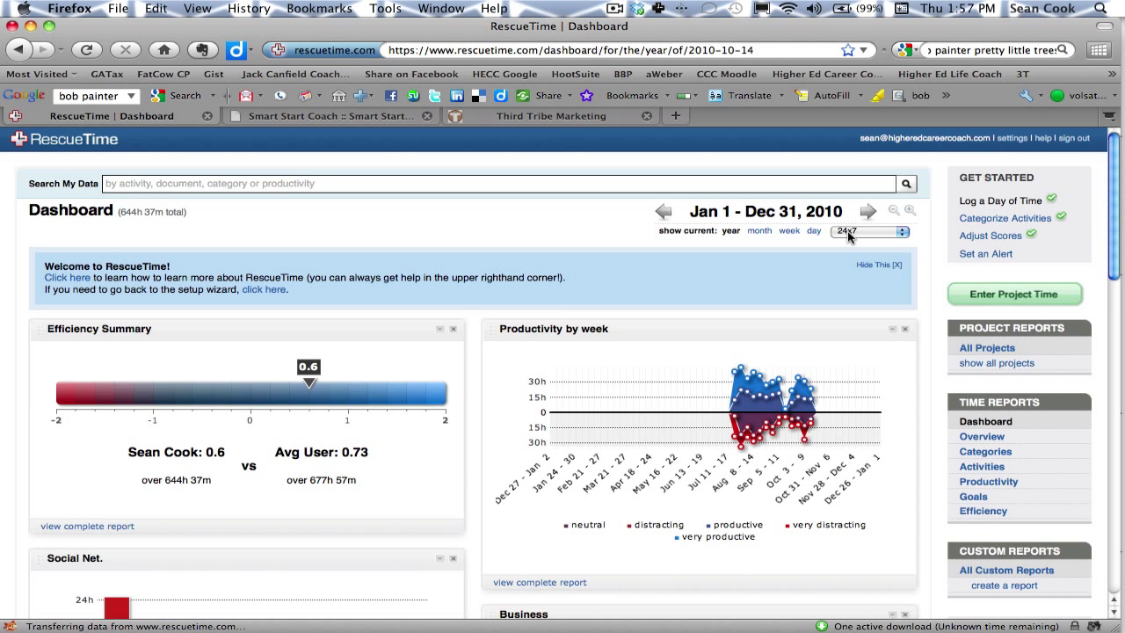
{"action": "left_click", "coordinate": [848, 233]}
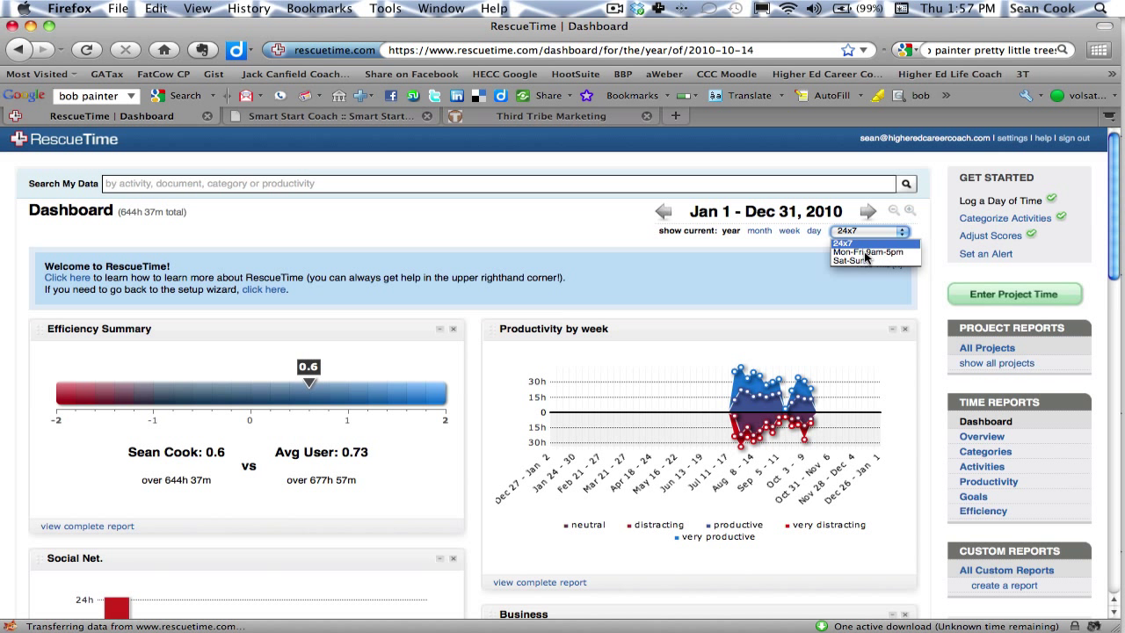
{"action": "left_click", "coordinate": [866, 253]}
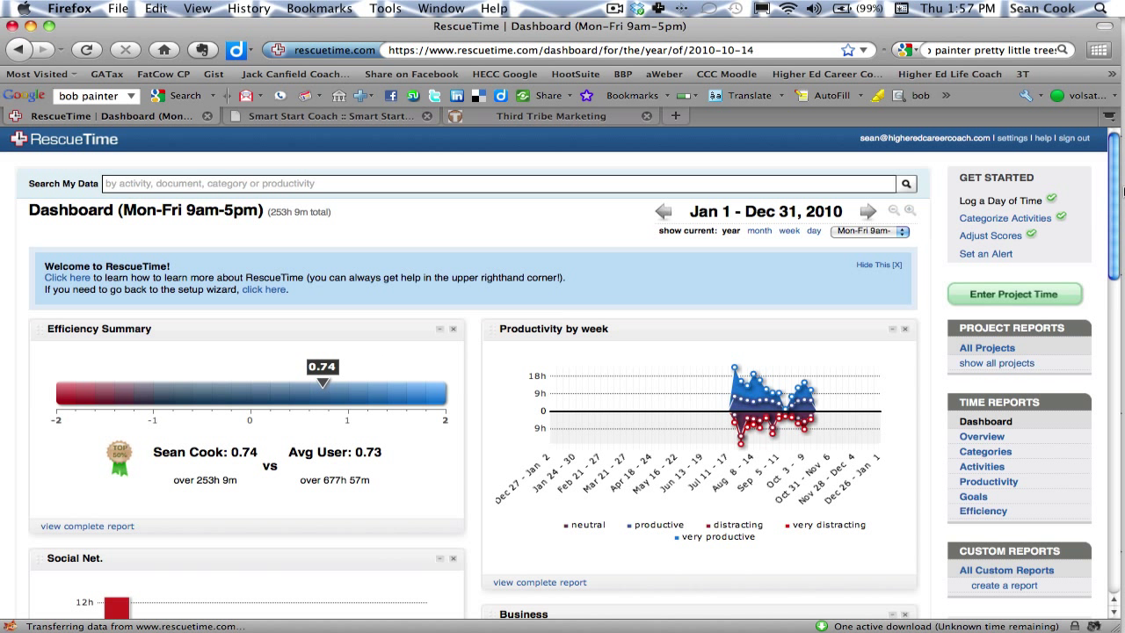
Step: Open the Overview time report for the year and examine its category chart and ranked list
{"action": "left_click_drag", "start_coordinate": [1113, 173], "coordinate": [1116, 197]}
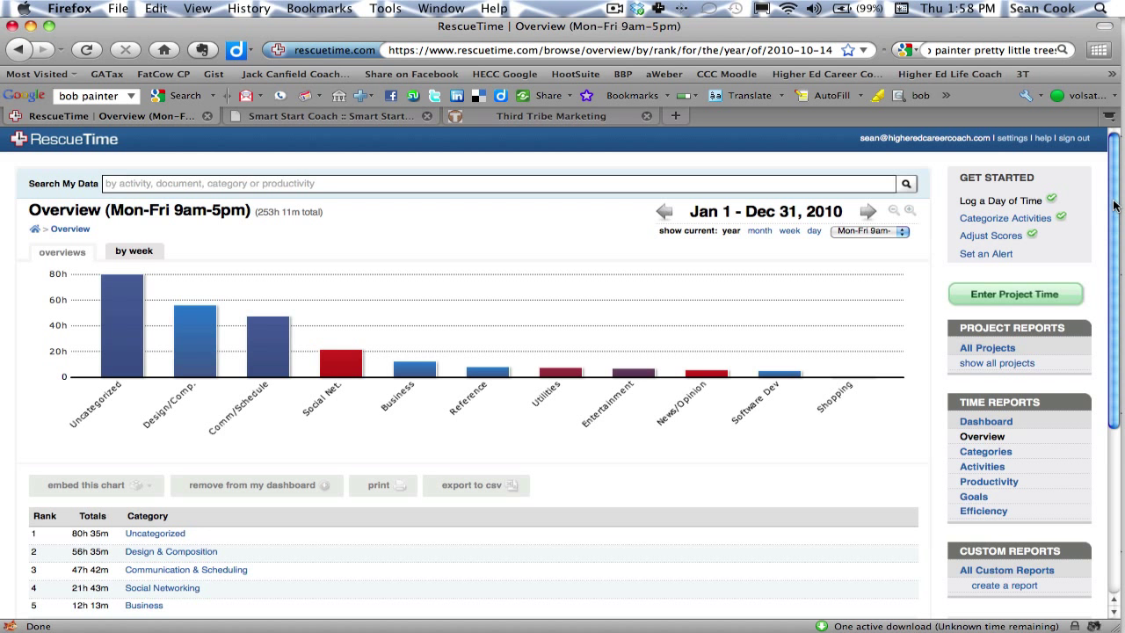
{"action": "left_click_drag", "start_coordinate": [1114, 206], "coordinate": [1108, 291]}
{"action": "mouse_move", "coordinate": [110, 215]}
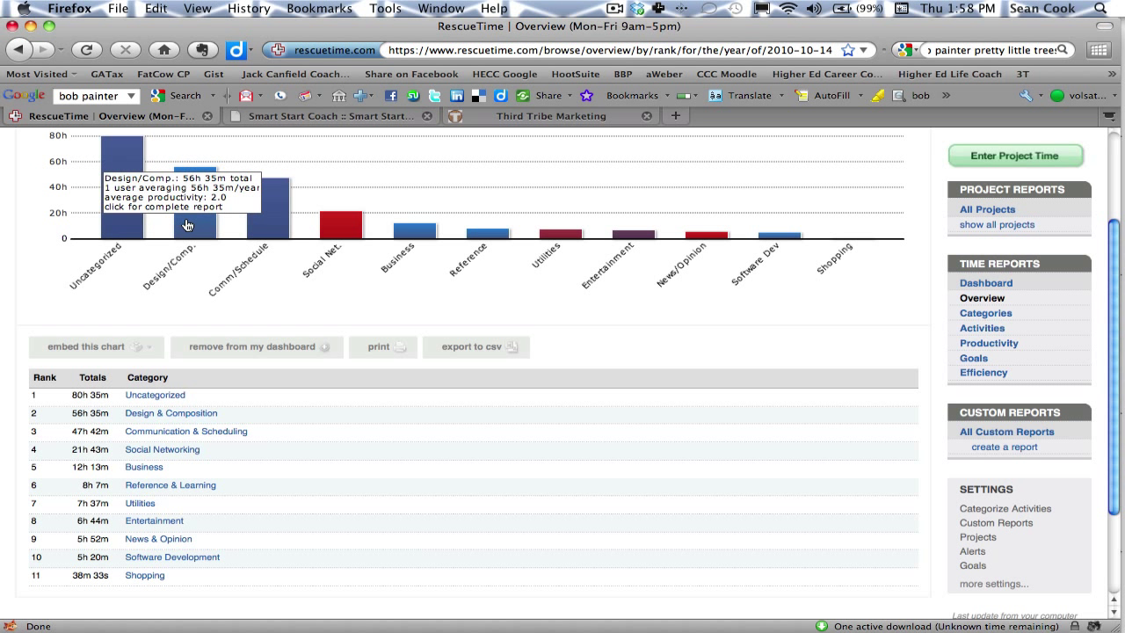
{"action": "mouse_move", "coordinate": [356, 240]}
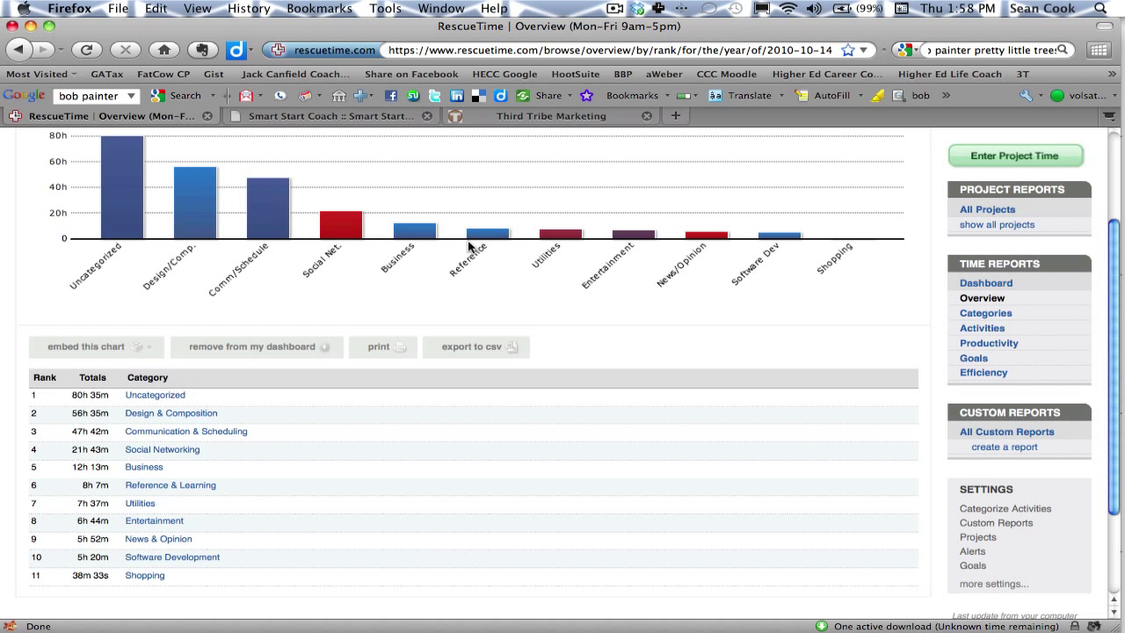
{"action": "left_click", "coordinate": [1122, 303]}
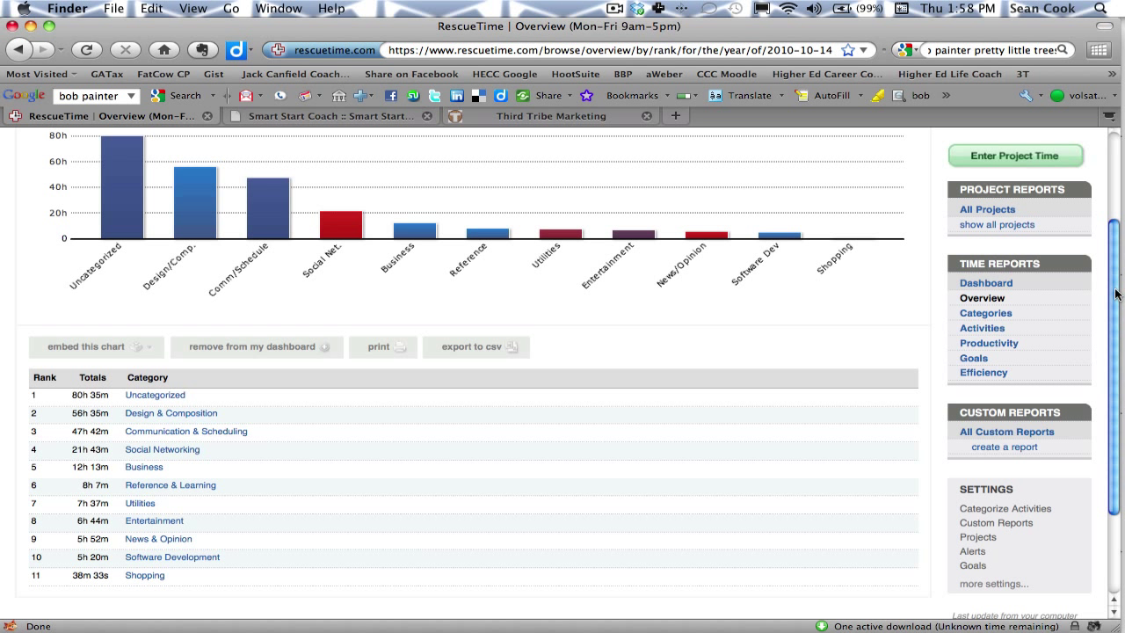
{"action": "left_click", "coordinate": [1110, 225]}
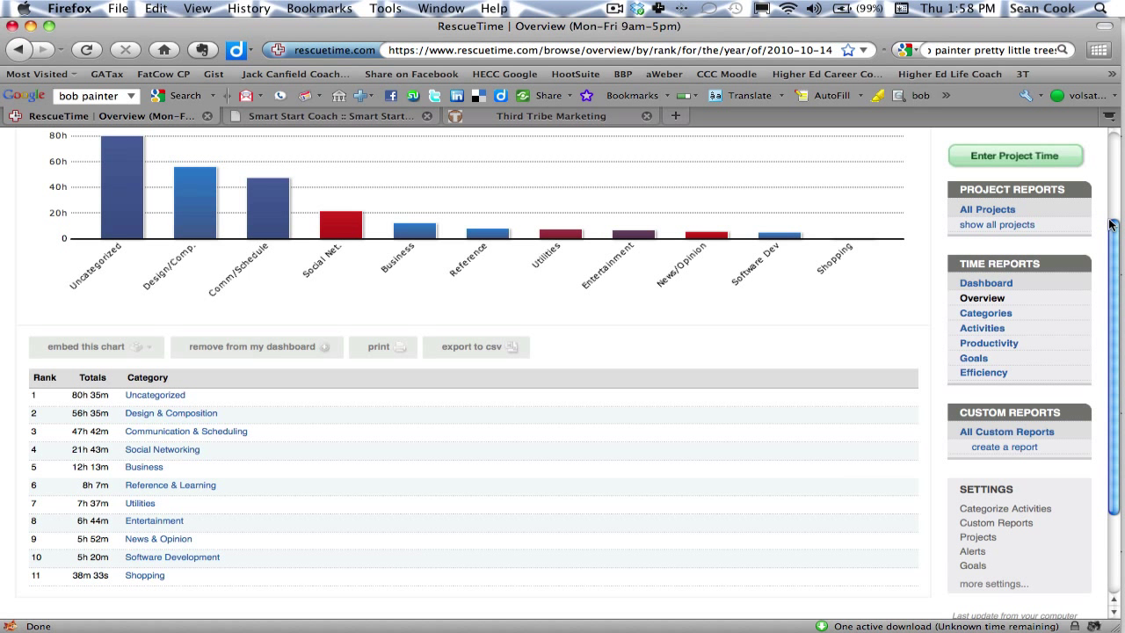
{"action": "scroll", "coordinate": [1113, 171], "scroll_direction": "up", "scroll_amount": 3}
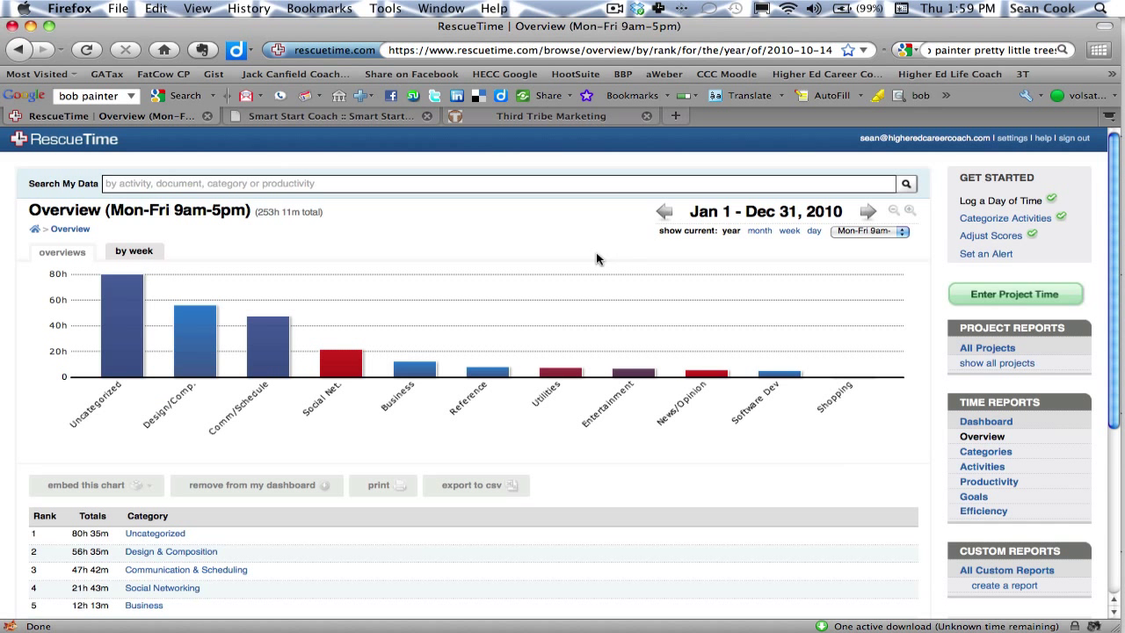
Step: Show the Overview report for the current week and inspect the details of the category bars from Comm/Schedule to Shopping
{"action": "left_click", "coordinate": [789, 232]}
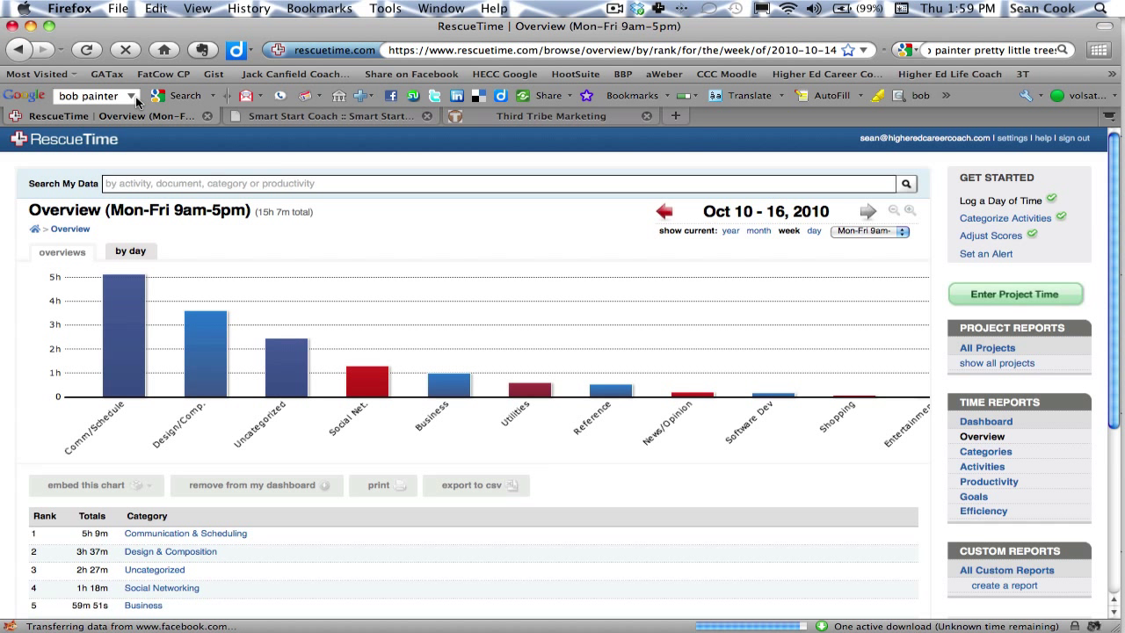
{"action": "mouse_move", "coordinate": [131, 338]}
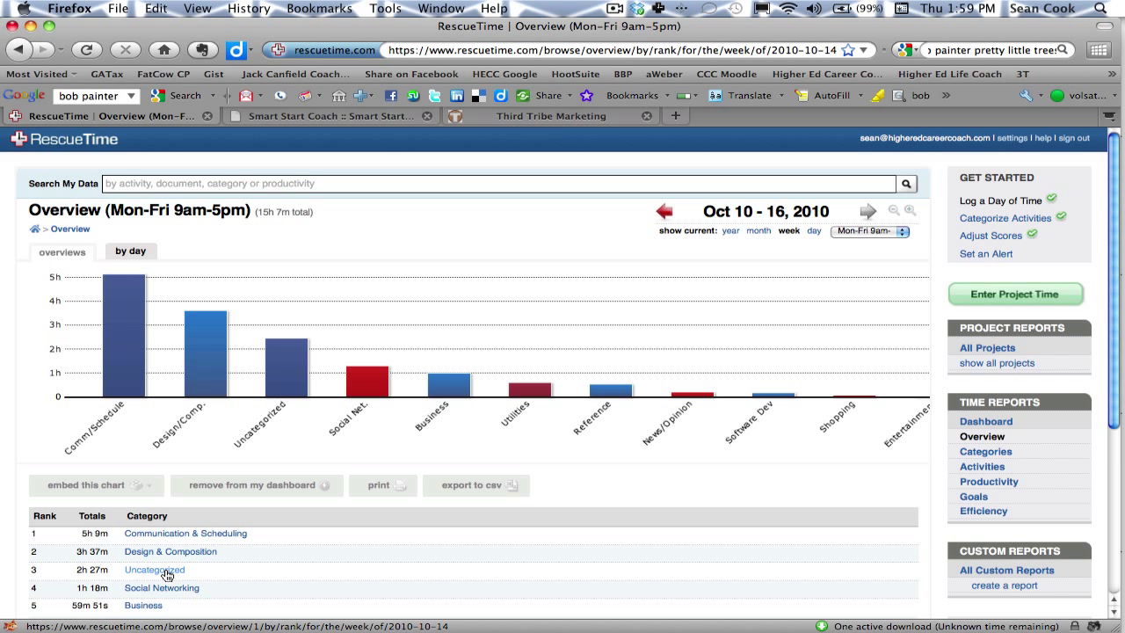
{"action": "mouse_move", "coordinate": [300, 368]}
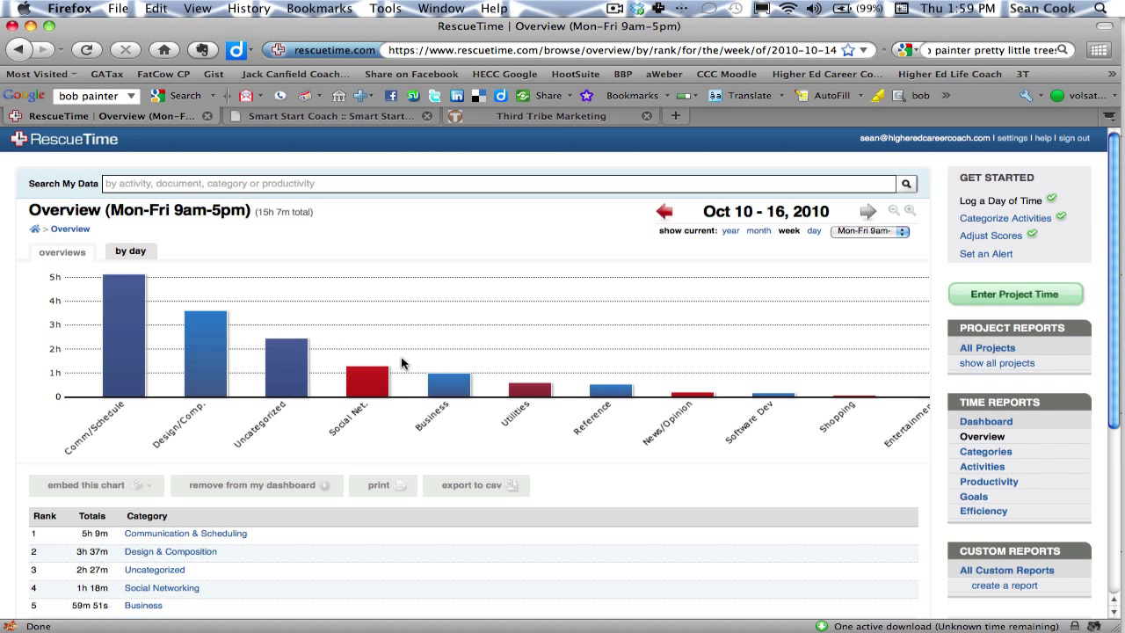
{"action": "mouse_move", "coordinate": [371, 383]}
{"action": "mouse_move", "coordinate": [444, 392]}
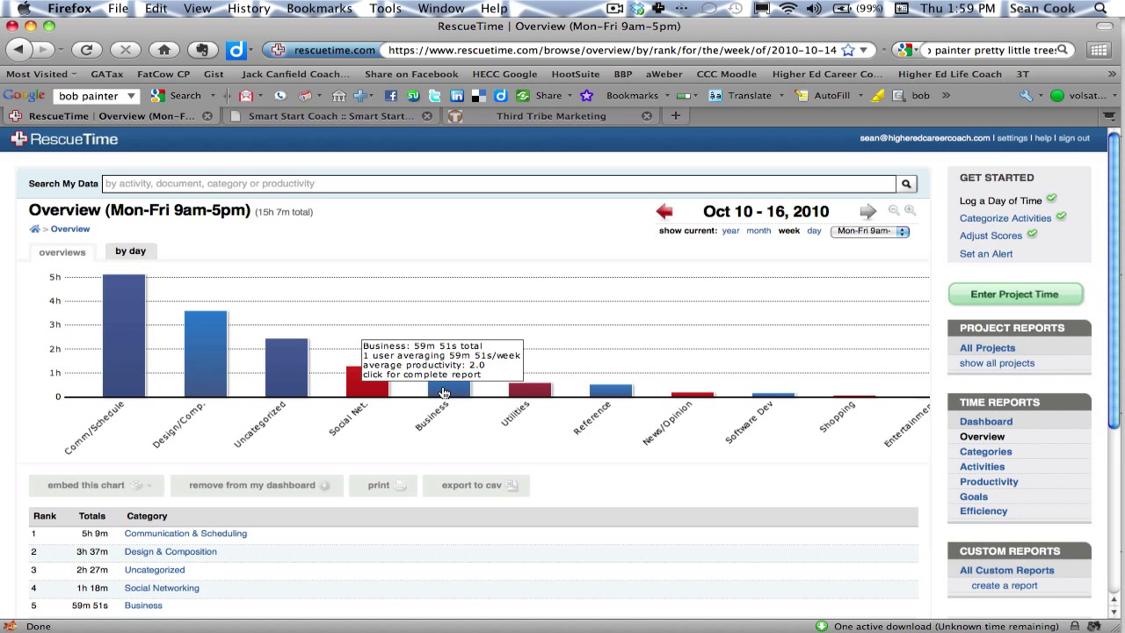
{"action": "mouse_move", "coordinate": [521, 399]}
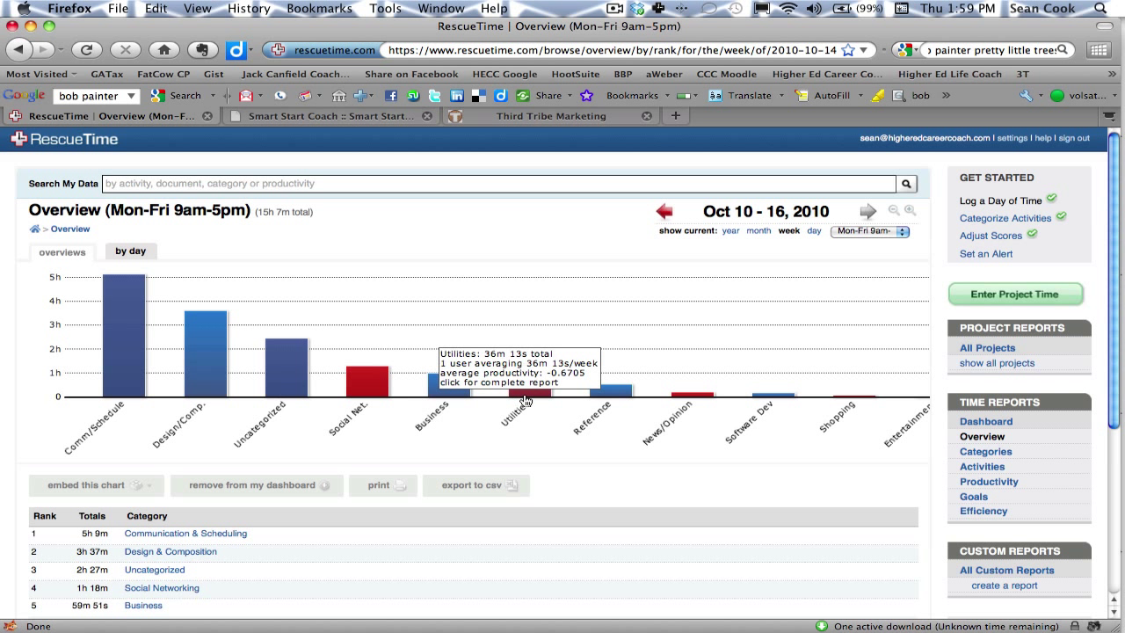
{"action": "mouse_move", "coordinate": [697, 403]}
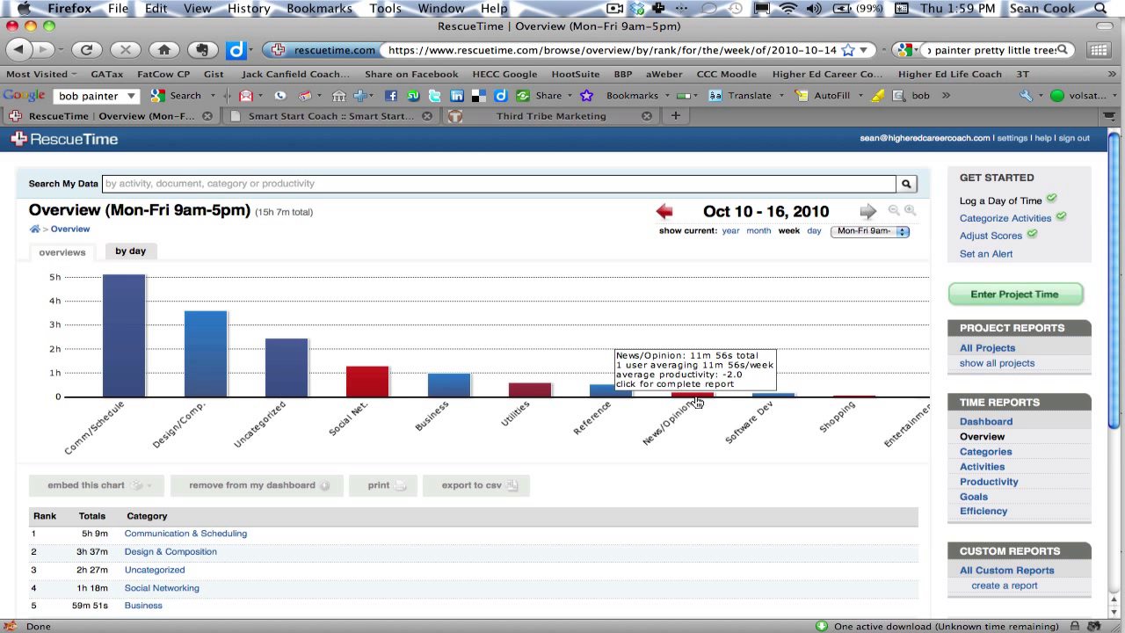
{"action": "mouse_move", "coordinate": [761, 400]}
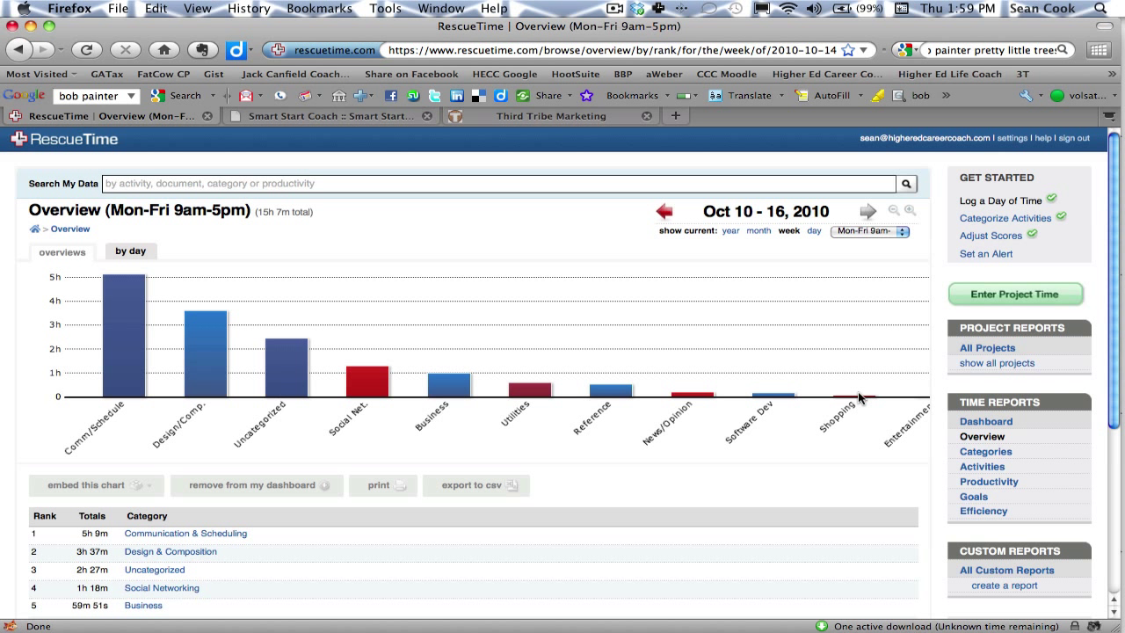
{"action": "mouse_move", "coordinate": [861, 401]}
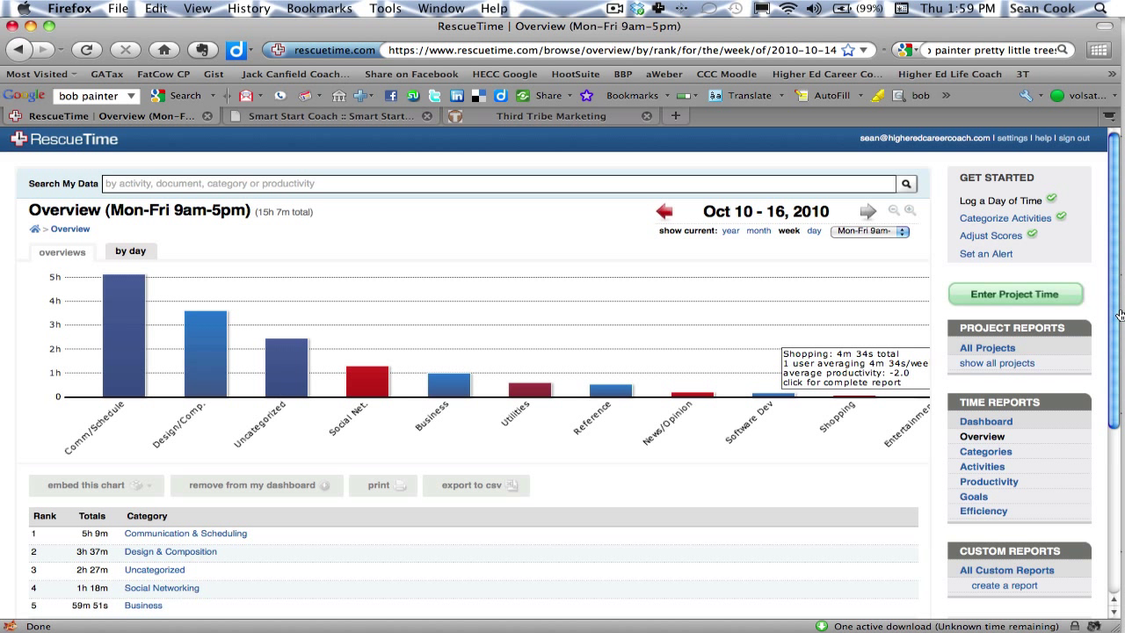
{"action": "scroll", "coordinate": [1120, 314], "scroll_direction": "down", "scroll_amount": 3}
{"action": "scroll", "coordinate": [1097, 246], "scroll_direction": "up", "scroll_amount": 3}
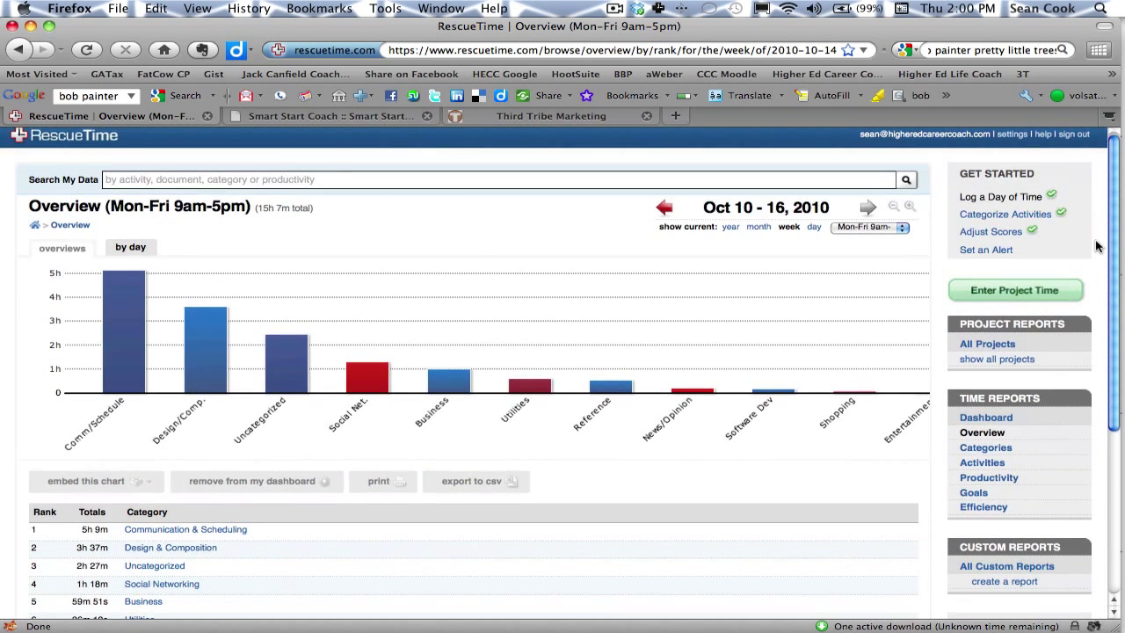
Step: Open the Categories report for the week and inspect the bar details, including Email, Calendars and Video Editing
{"action": "left_click", "coordinate": [984, 451]}
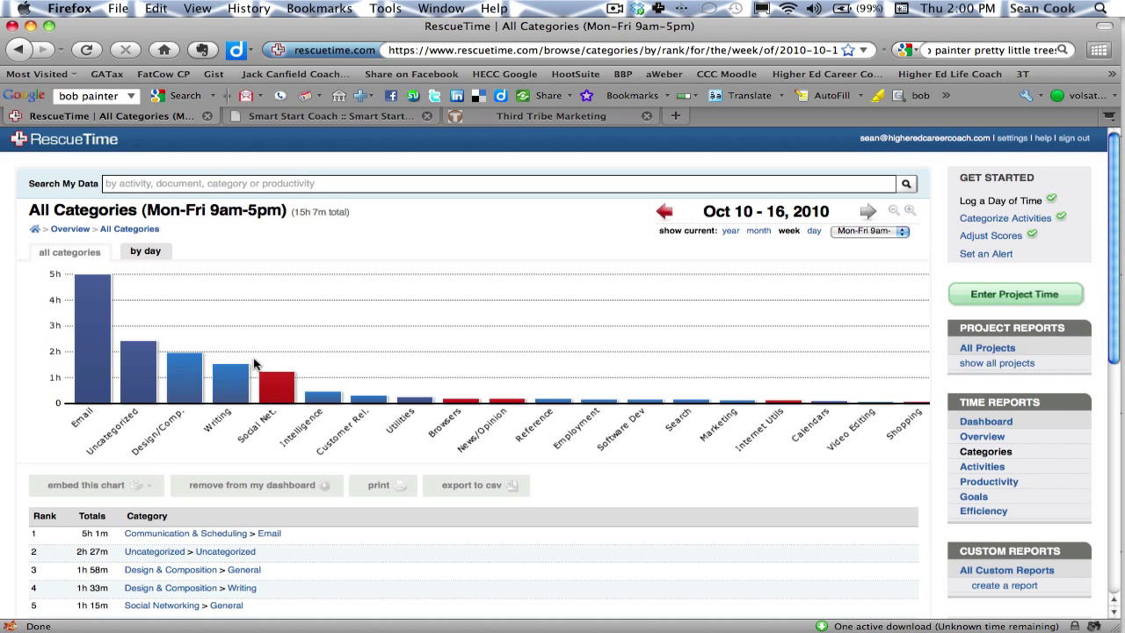
{"action": "mouse_move", "coordinate": [245, 401]}
{"action": "mouse_move", "coordinate": [101, 299]}
{"action": "mouse_move", "coordinate": [329, 402]}
{"action": "mouse_move", "coordinate": [731, 408]}
{"action": "mouse_move", "coordinate": [831, 409]}
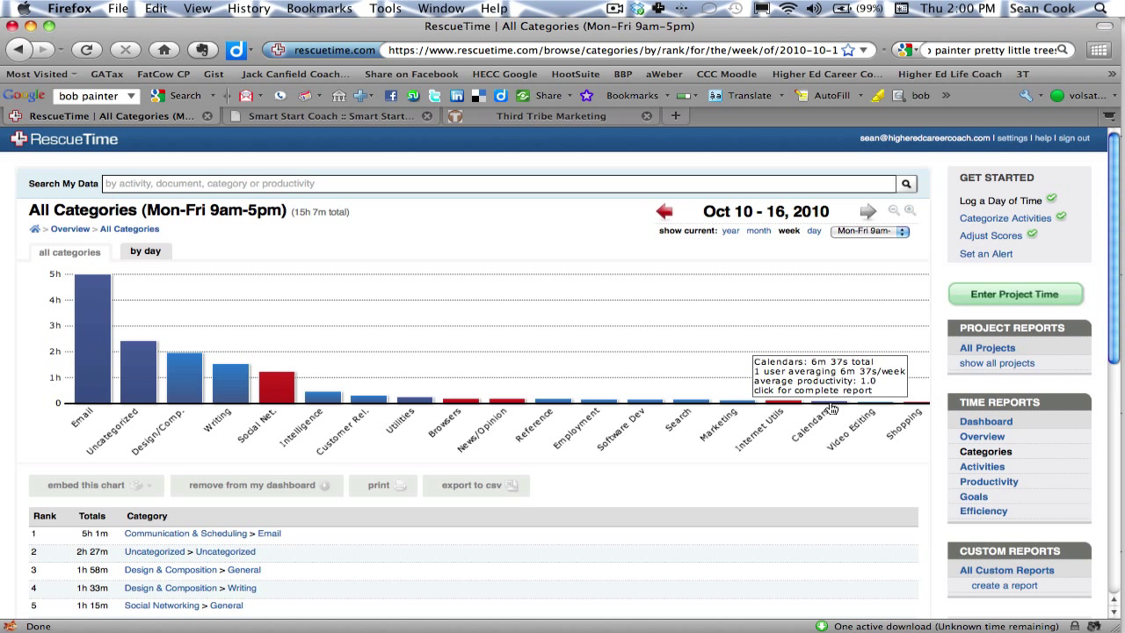
{"action": "mouse_move", "coordinate": [868, 408]}
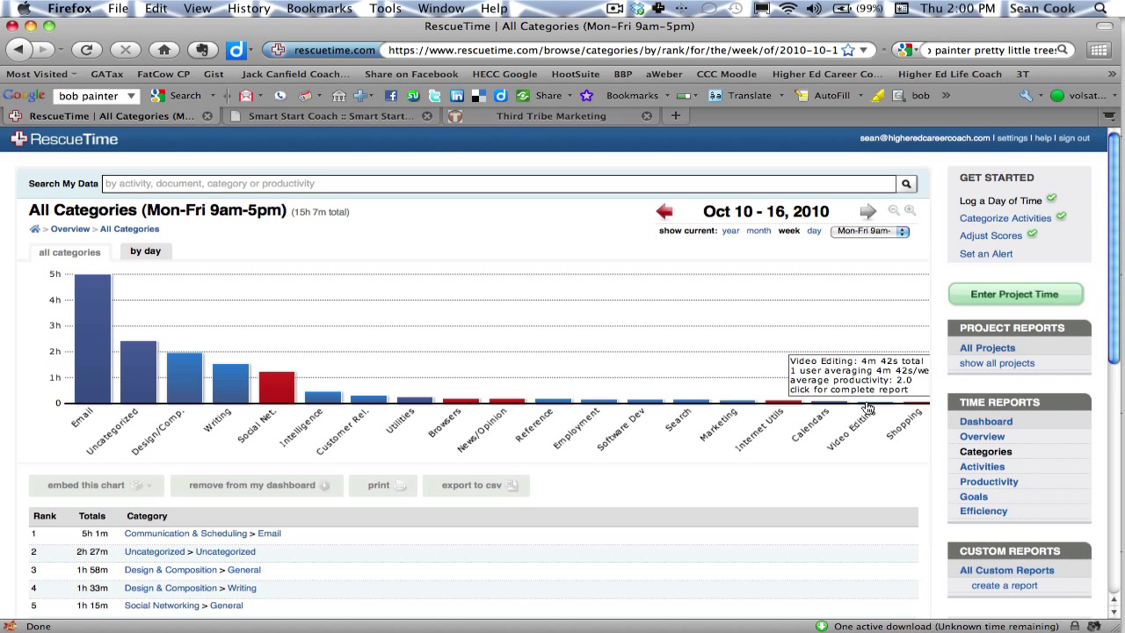
Step: Open the Activities report for the week and examine the ranked activities with their categories and productivity scores
{"action": "left_click", "coordinate": [984, 467]}
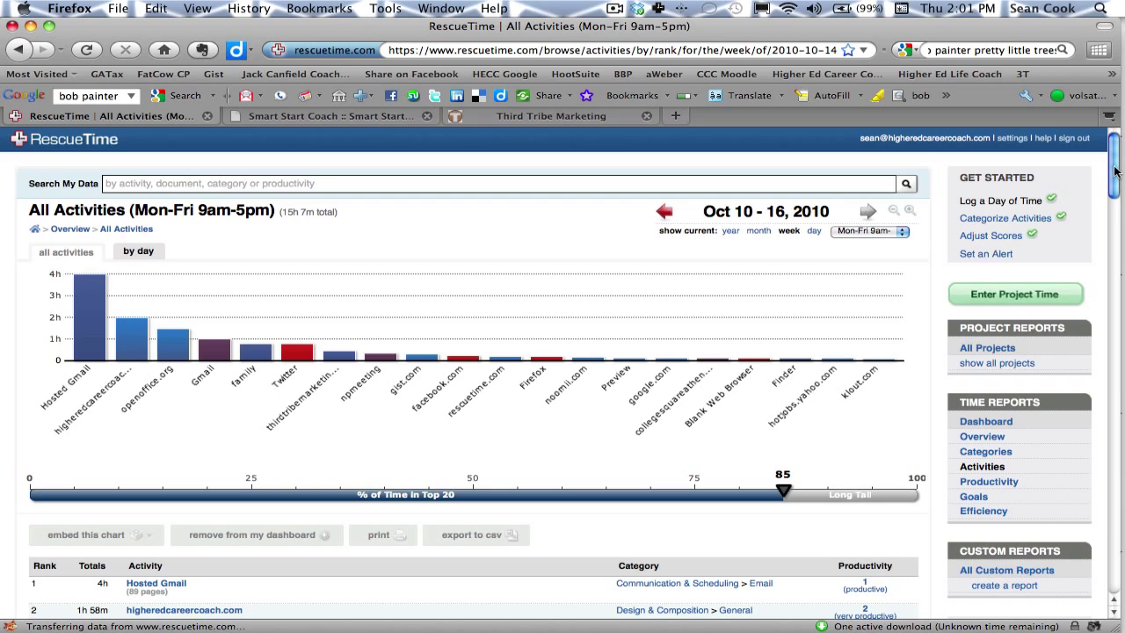
{"action": "left_click_drag", "start_coordinate": [1114, 171], "coordinate": [1109, 216]}
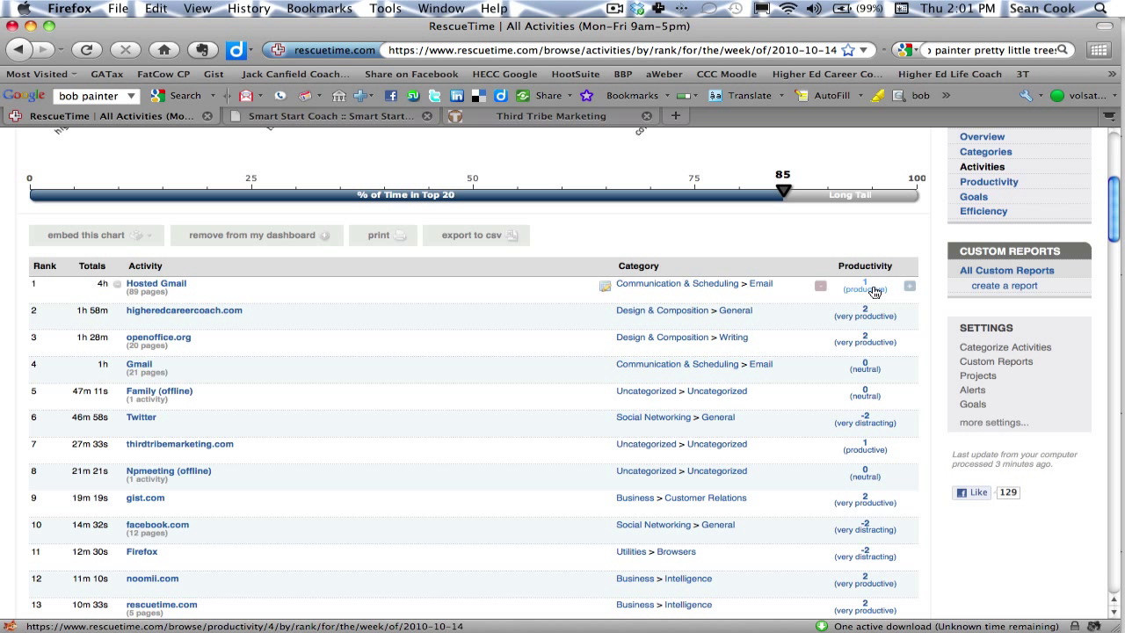
Step: Try lowering the productivity score of Hosted Gmail and review the lower-ranked activities with their categories and scores
{"action": "left_click", "coordinate": [821, 286]}
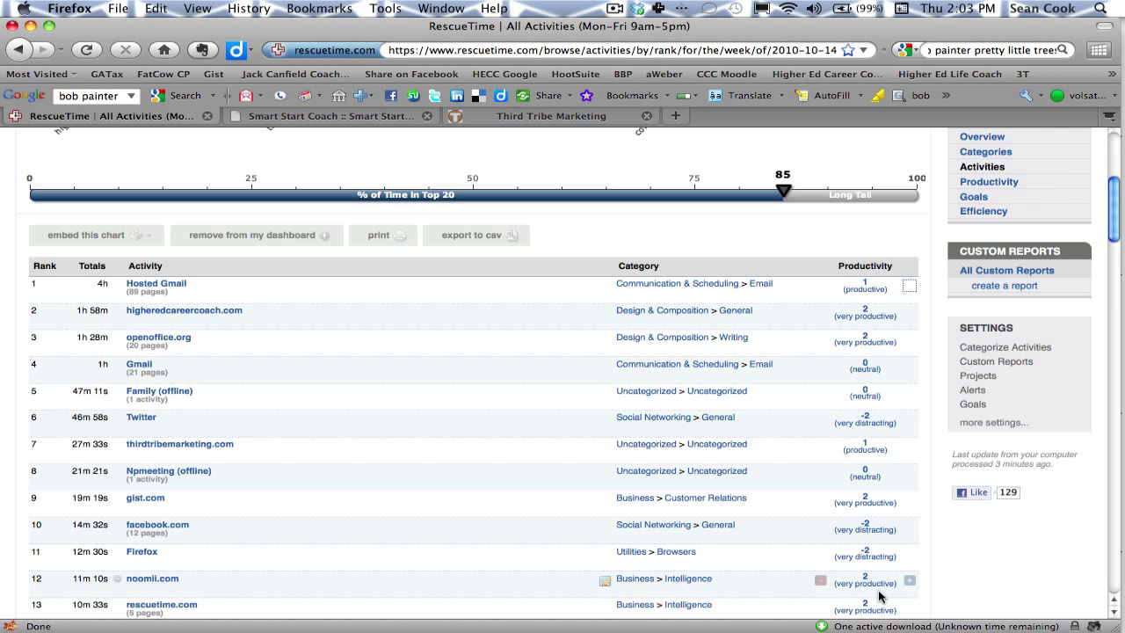
{"action": "left_click", "coordinate": [1115, 612]}
{"action": "left_click_drag", "start_coordinate": [1115, 612], "coordinate": [1115, 612]}
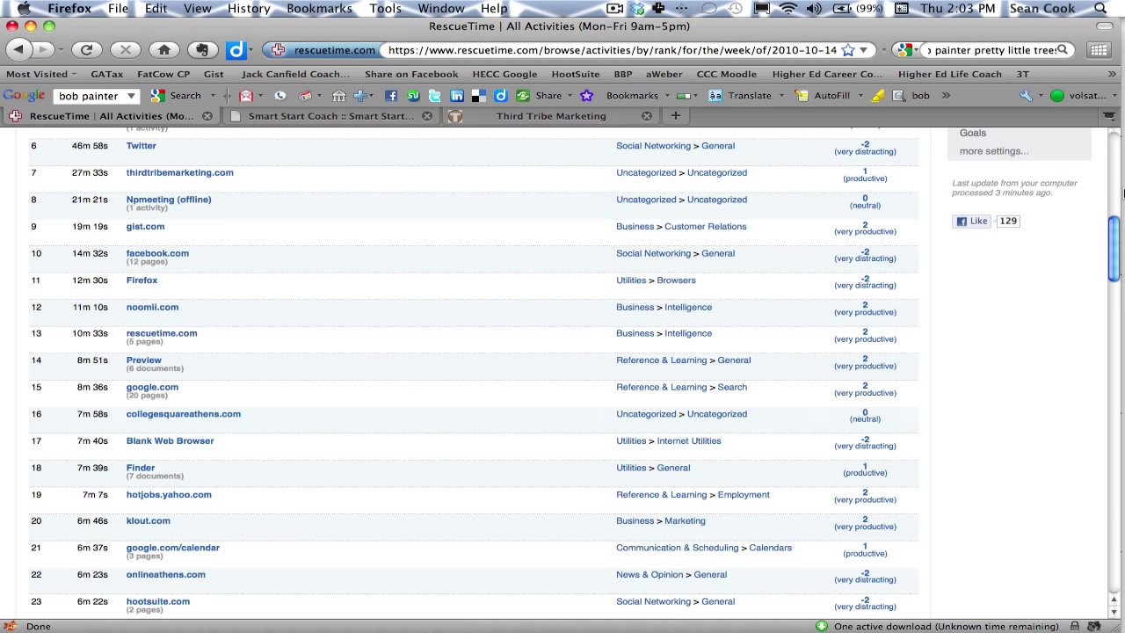
{"action": "left_click", "coordinate": [1114, 136]}
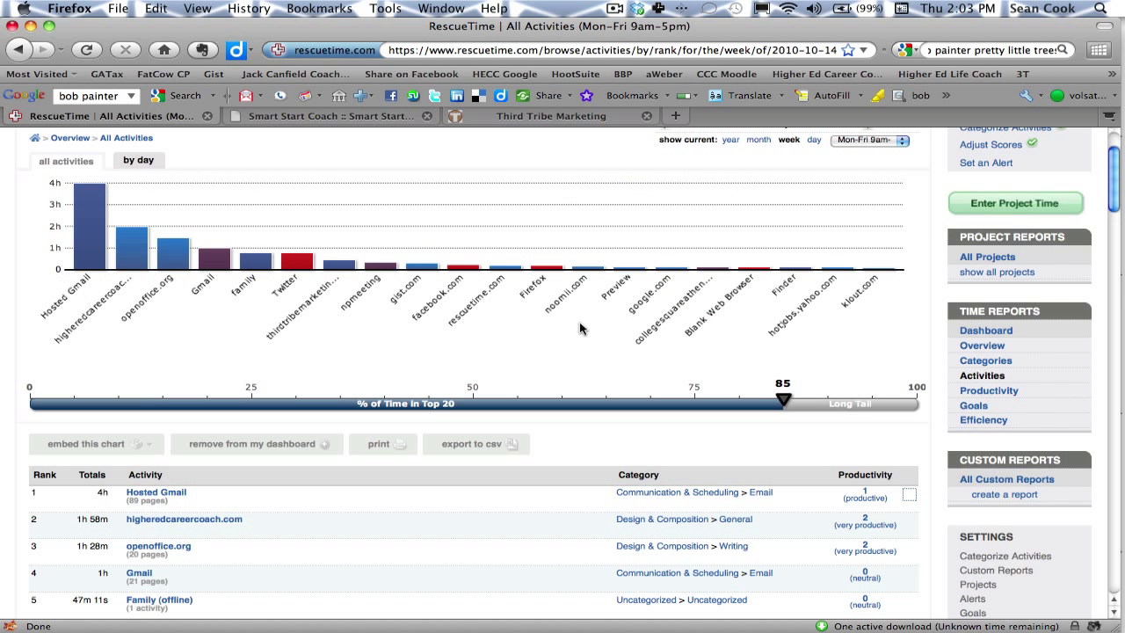
Step: Open the Productivity report for the week and inspect the details of the productive, very productive, neutral and very distracting bars
{"action": "left_click", "coordinate": [989, 391]}
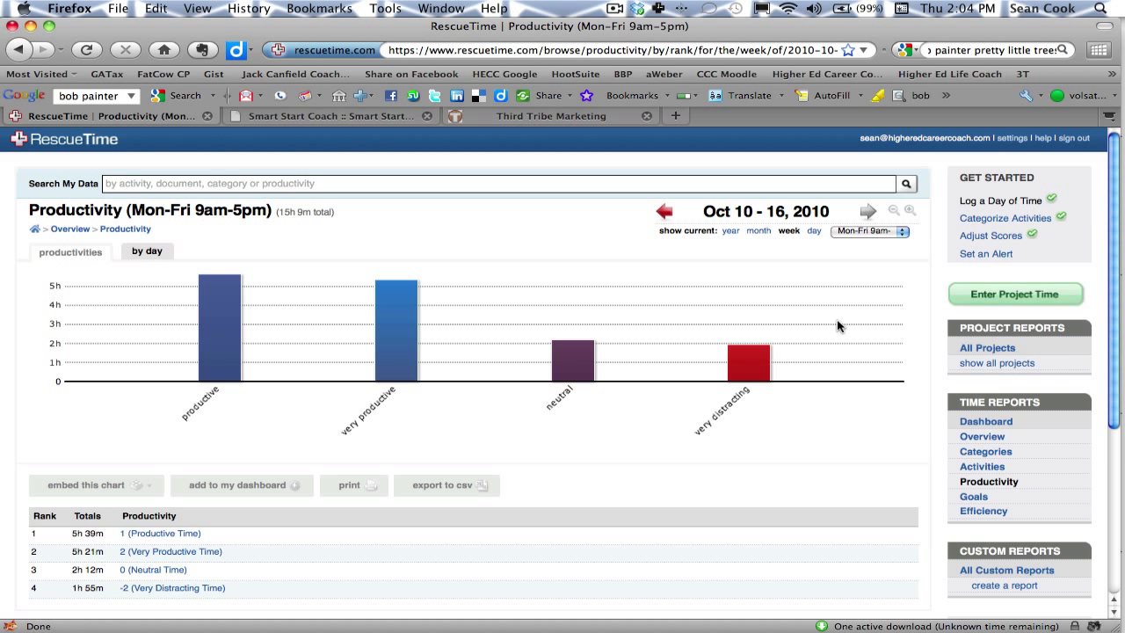
{"action": "mouse_move", "coordinate": [225, 304]}
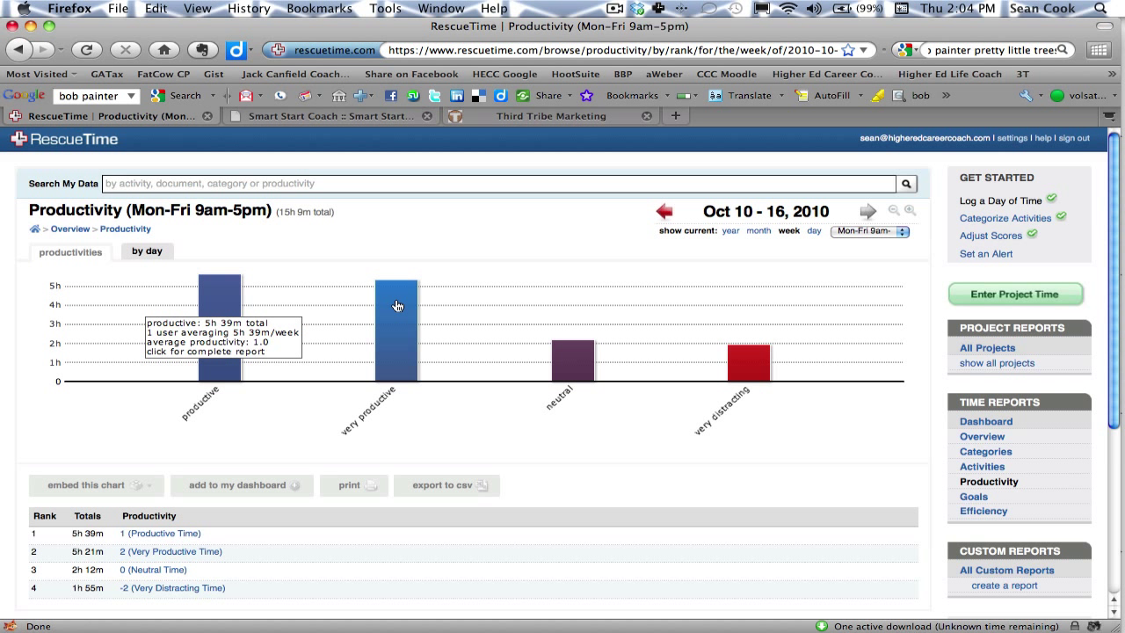
{"action": "mouse_move", "coordinate": [397, 306]}
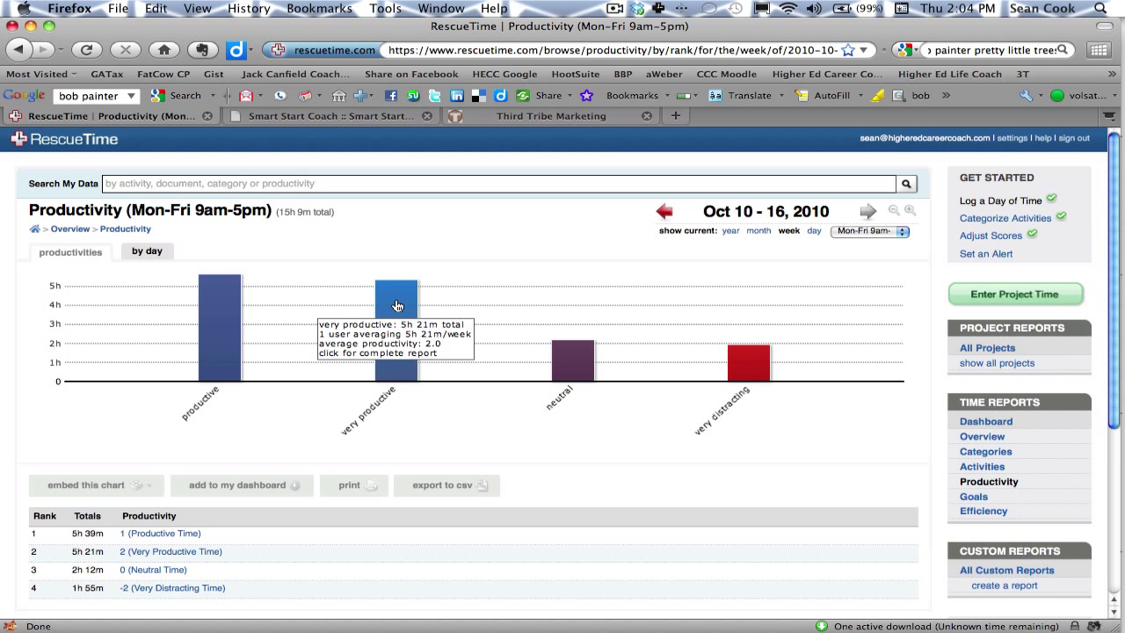
{"action": "mouse_move", "coordinate": [577, 362]}
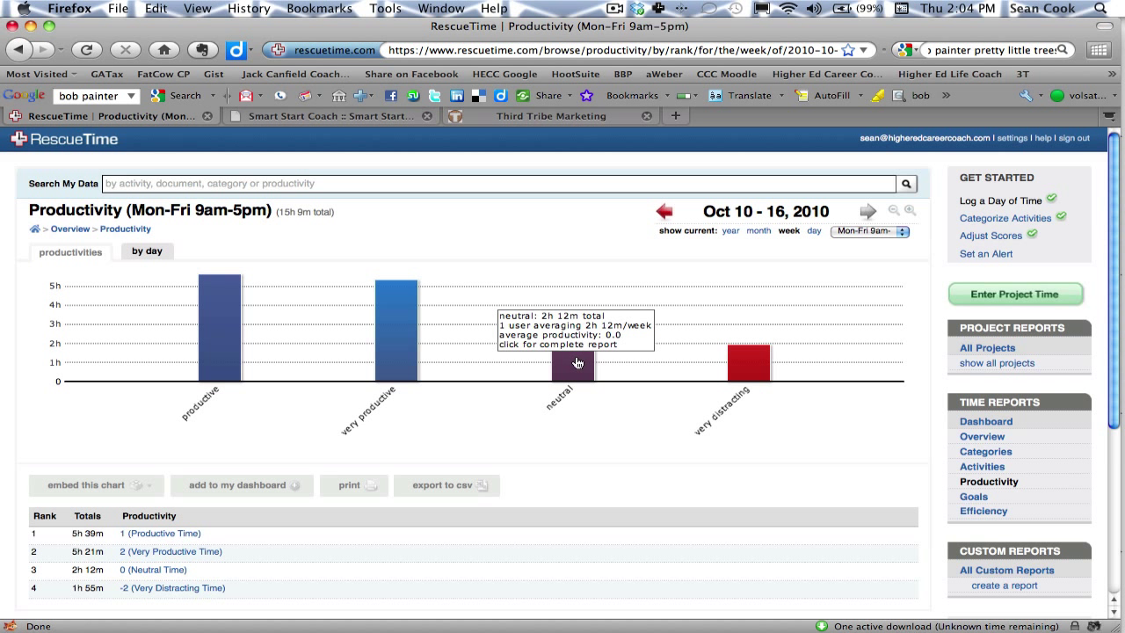
{"action": "mouse_move", "coordinate": [742, 373]}
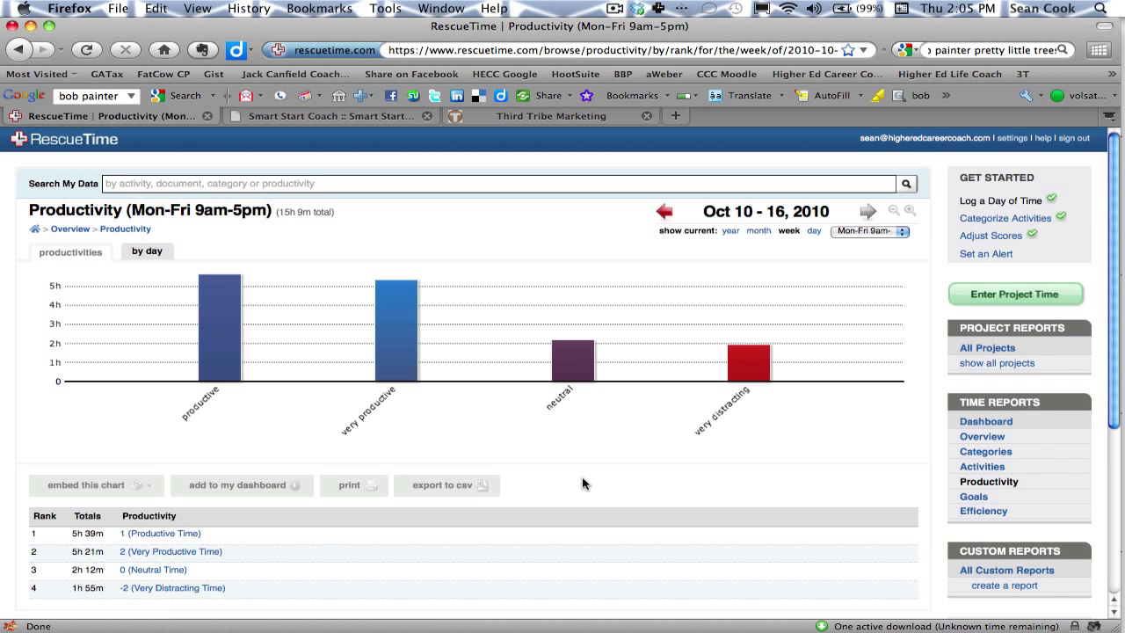
Step: Open the Goals report for the week, inspect bars such as Professional Networking, Customer Relations and Marketing, and review the full goal list
{"action": "left_click", "coordinate": [976, 498]}
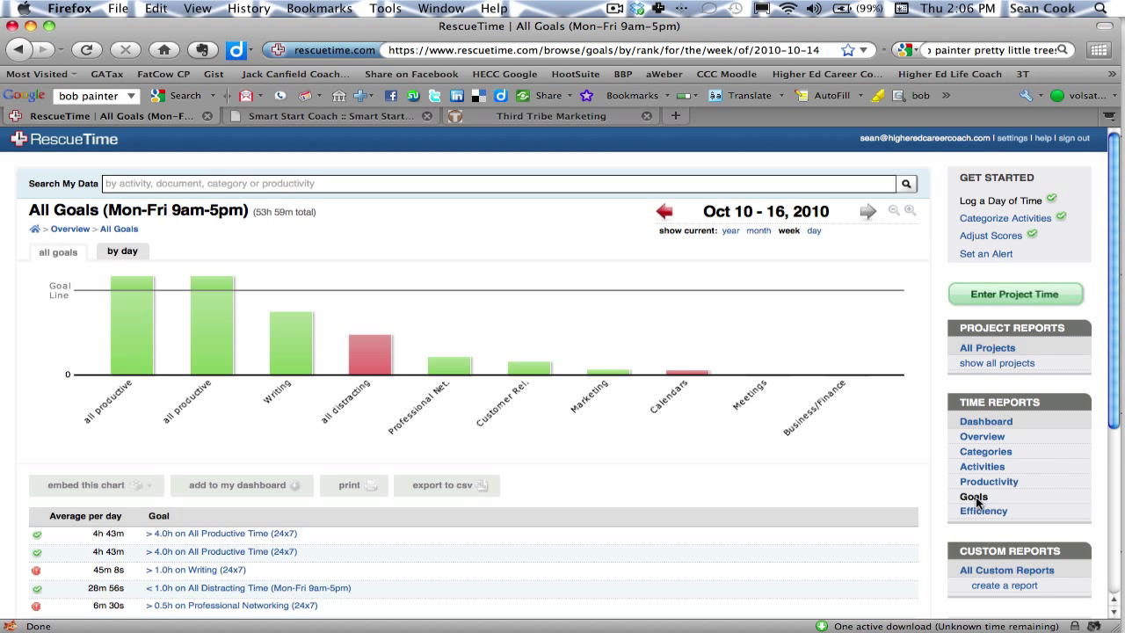
{"action": "mouse_move", "coordinate": [130, 328]}
{"action": "mouse_move", "coordinate": [455, 372]}
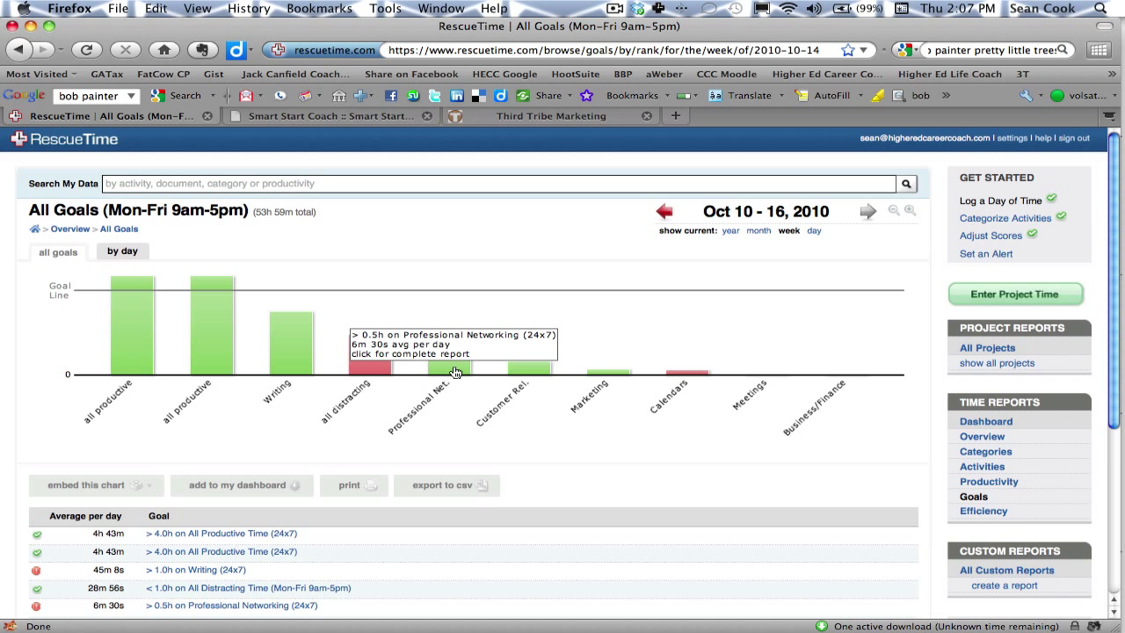
{"action": "mouse_move", "coordinate": [530, 376]}
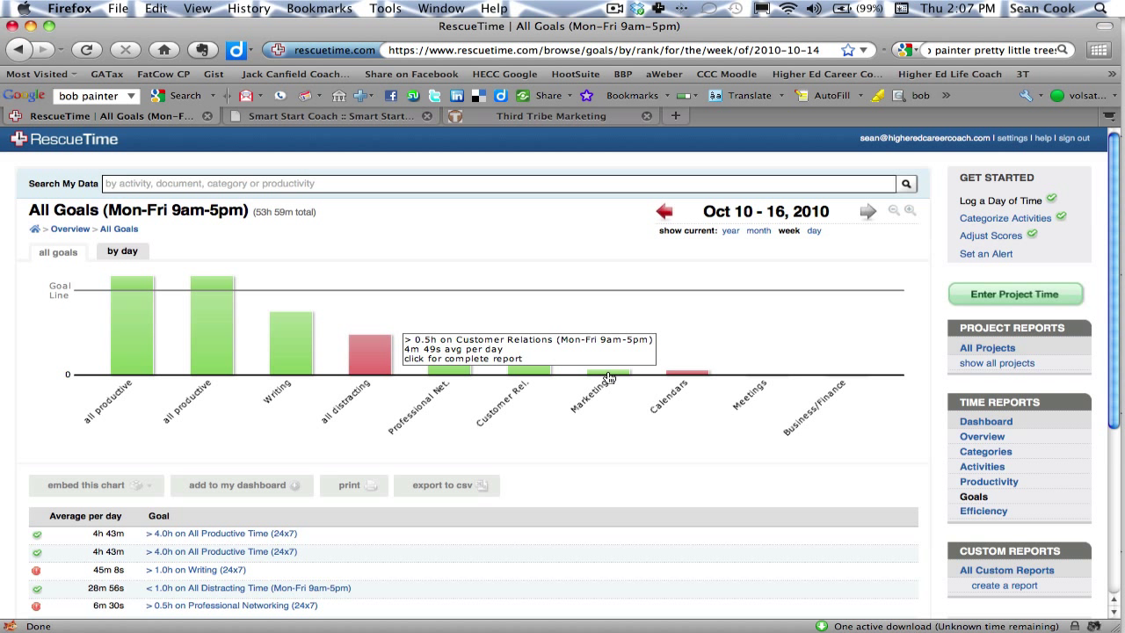
{"action": "mouse_move", "coordinate": [610, 377]}
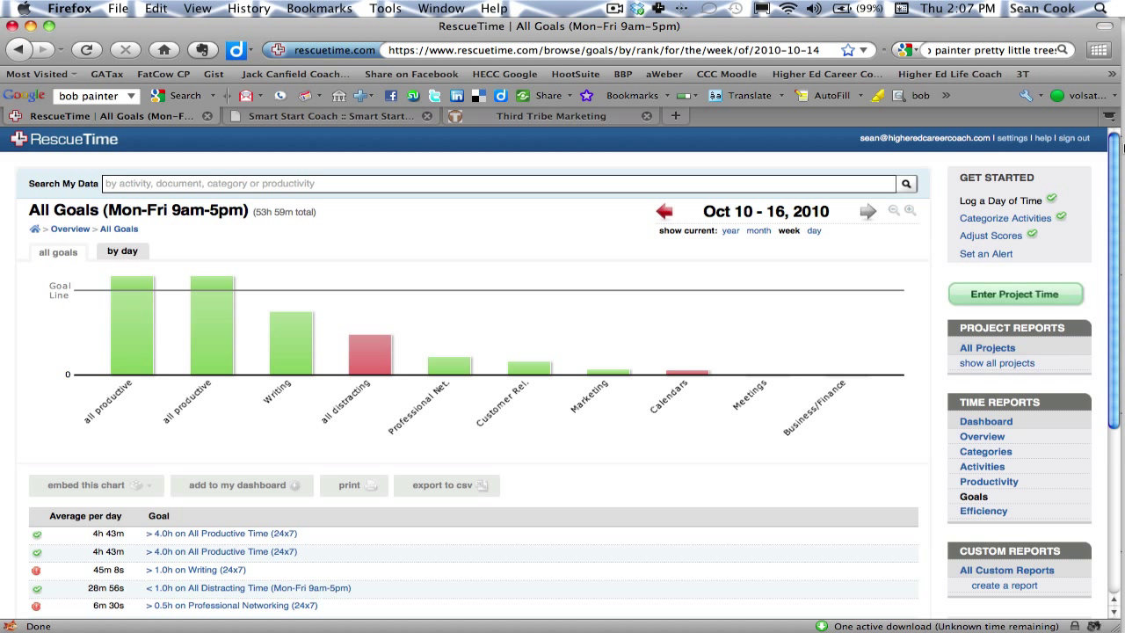
{"action": "scroll", "coordinate": [1114, 178], "scroll_direction": "down", "scroll_amount": 1}
{"action": "left_click_drag", "start_coordinate": [1114, 178], "coordinate": [1109, 228]}
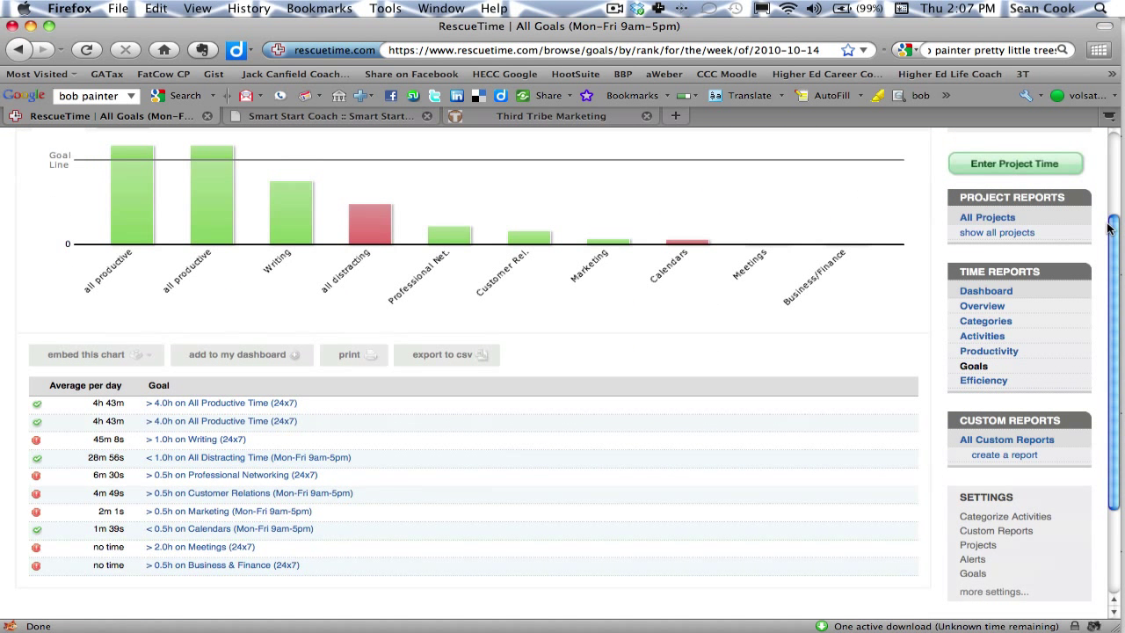
Step: Open the Efficiency report for the week, compare the efficiency score with the average user, and switch to the by-day view
{"action": "left_click", "coordinate": [979, 385]}
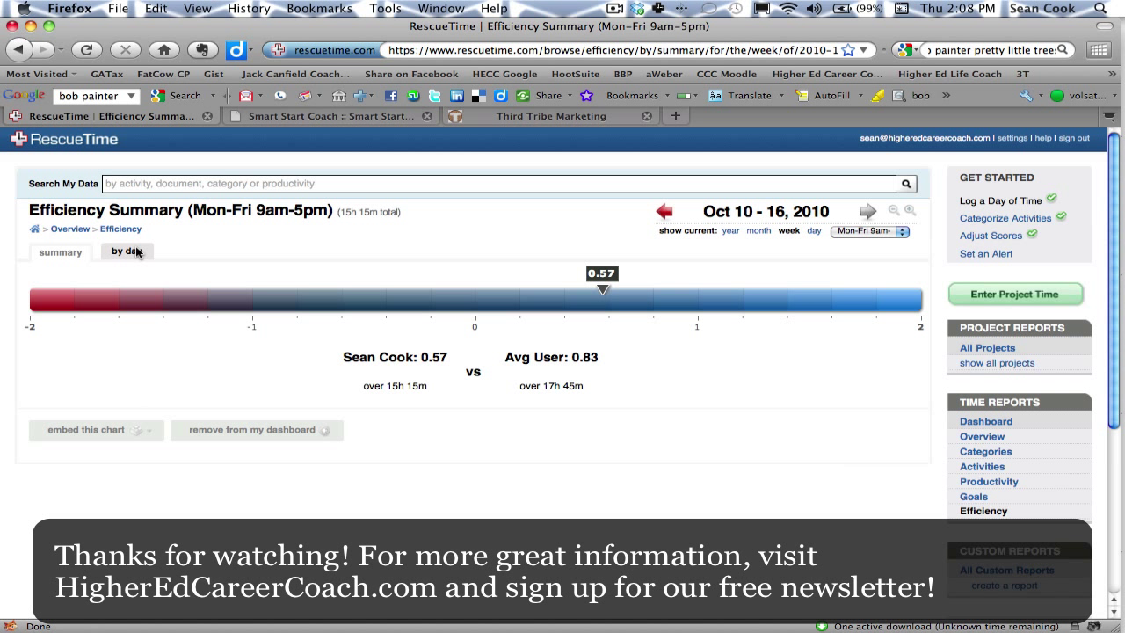
{"action": "left_click", "coordinate": [136, 252]}
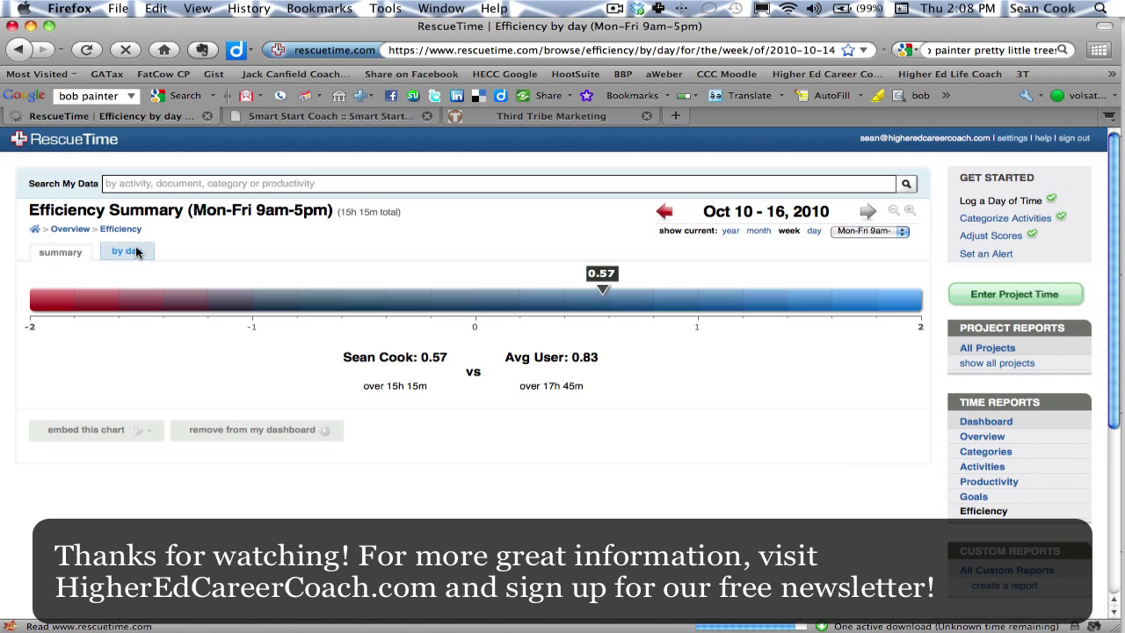